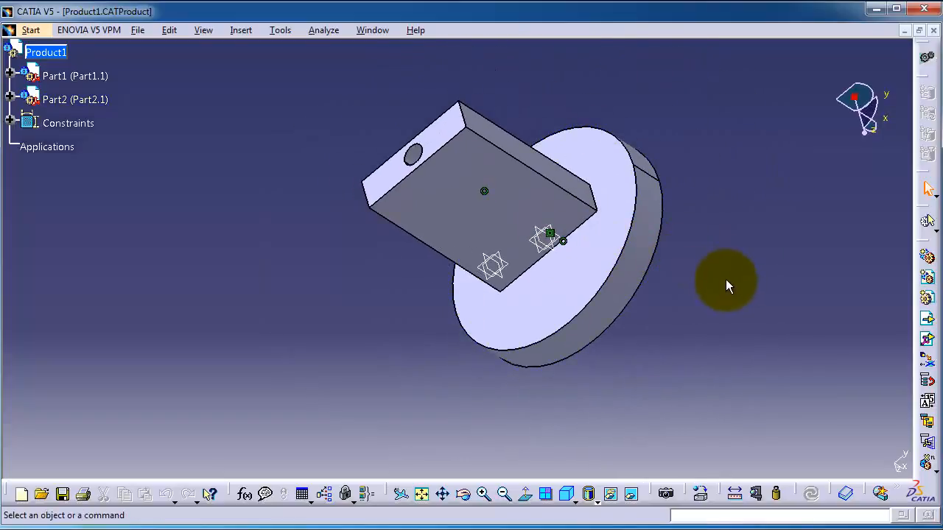
Step: Create a new document of the Drawing type for the Product1 assembly
middle_click_drag(720, 273, 749, 361)
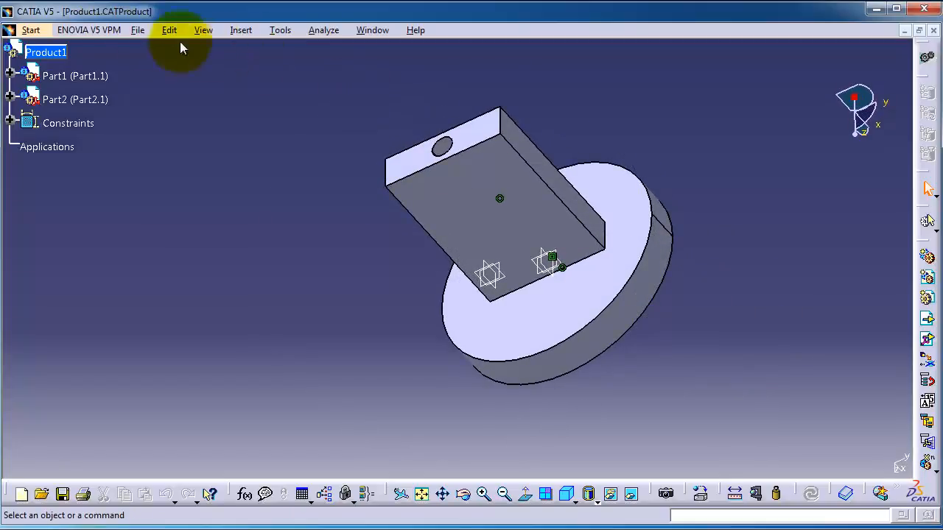
left_click(137, 31)
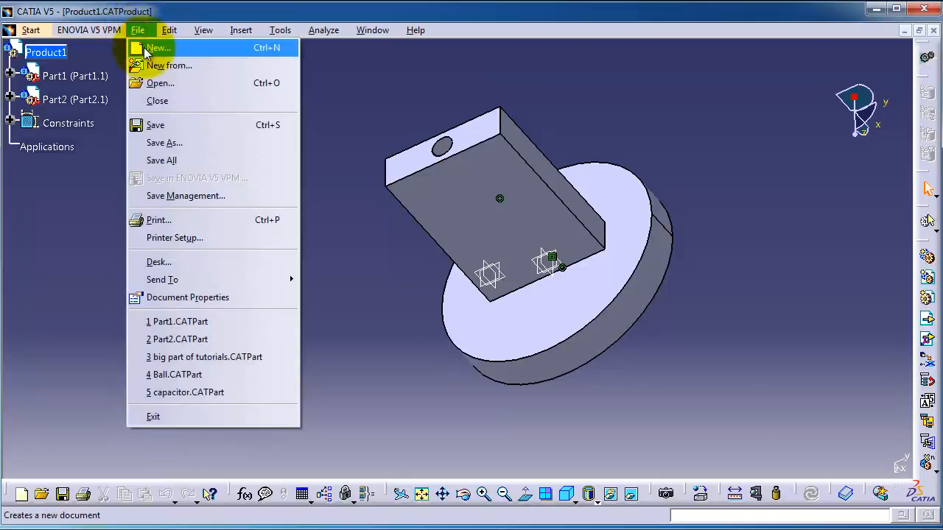
left_click(147, 46)
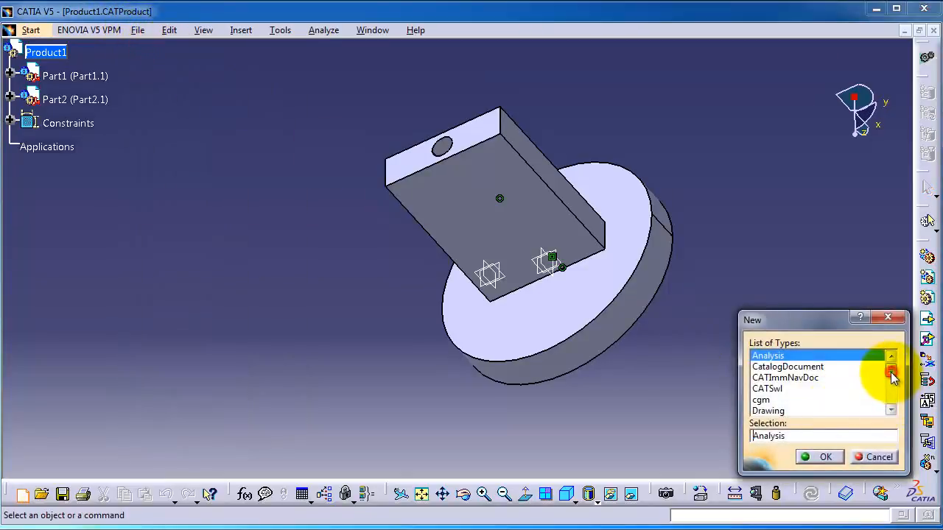
left_click_drag(892, 377, 892, 385)
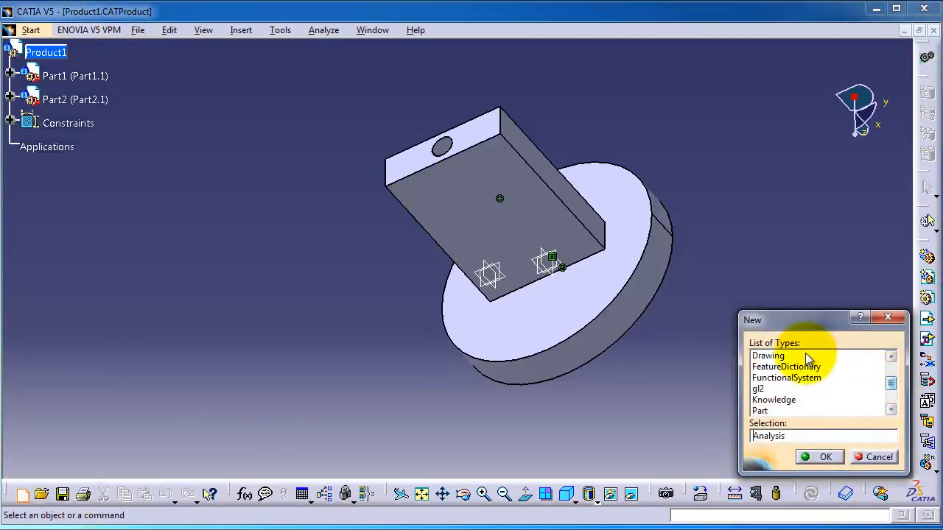
left_click(783, 356)
left_click(816, 456)
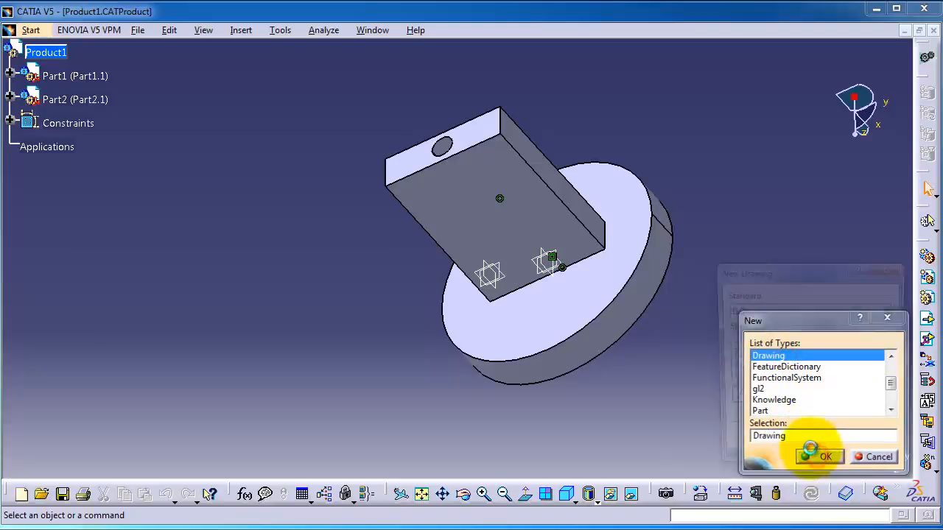
Step: Set the new drawing to the ISO standard with an A2 ISO landscape sheet and create it
left_click(735, 311)
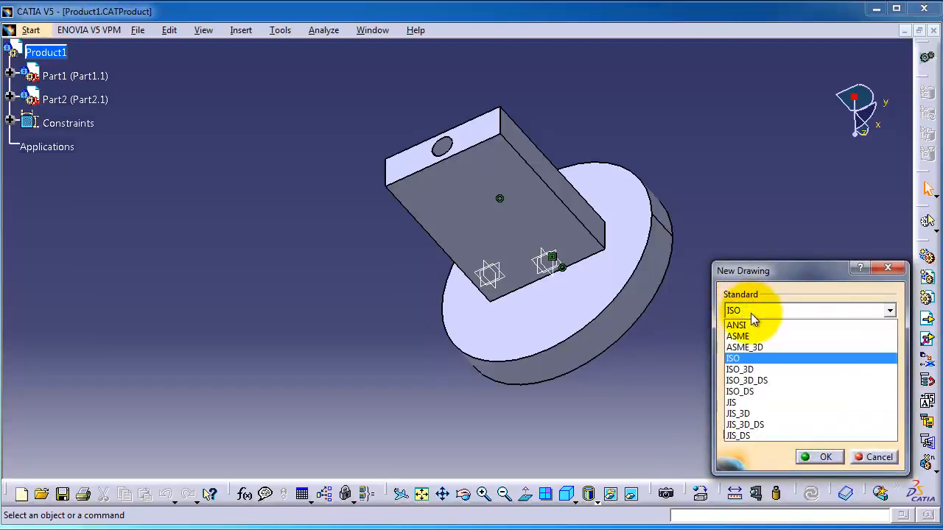
left_click(773, 359)
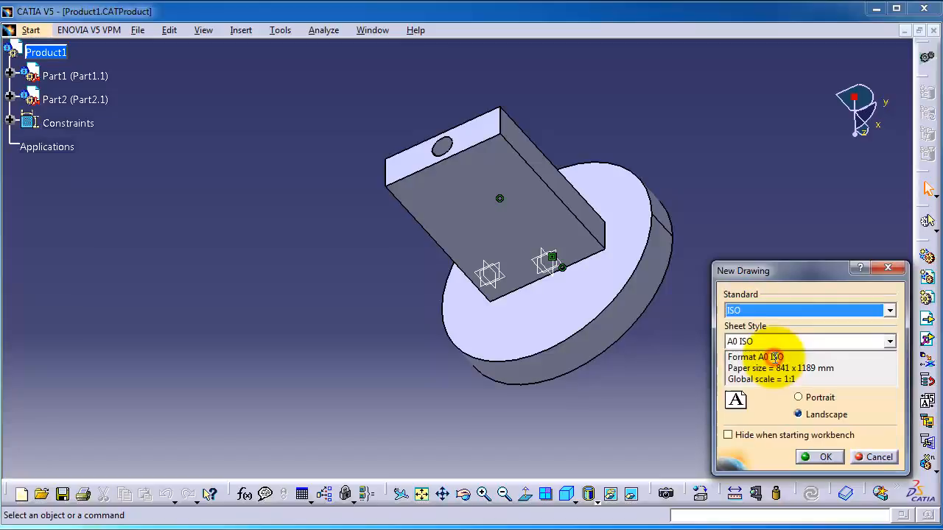
left_click(731, 341)
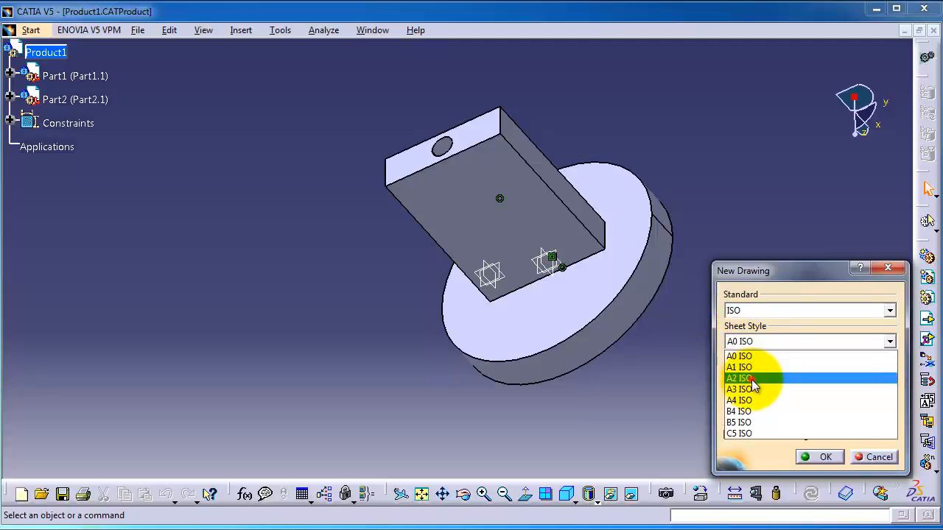
left_click(752, 380)
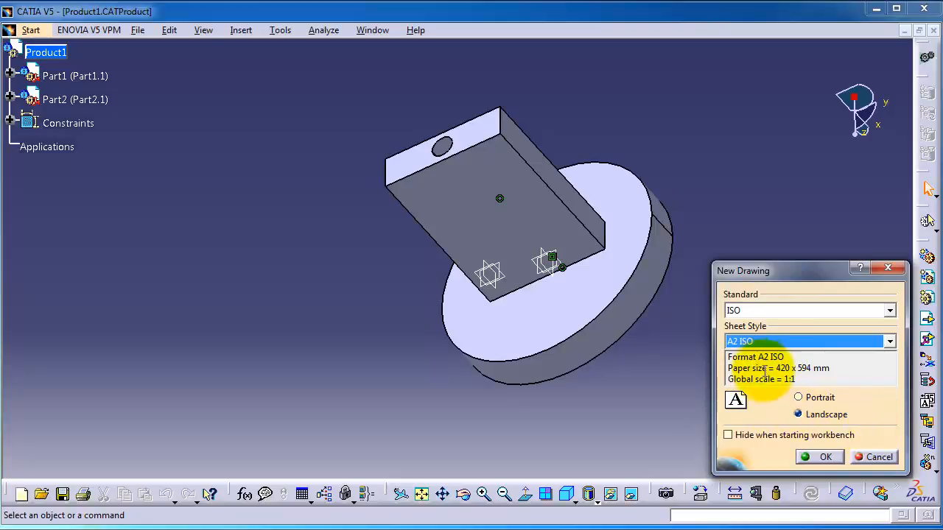
left_click(815, 457)
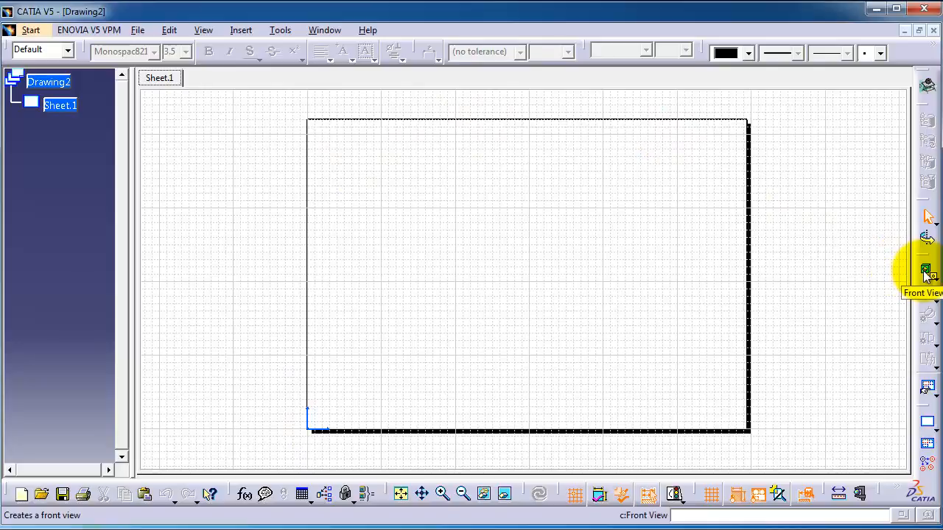
Step: Start a front view in the drawing, using the narrow long side face of the rectangular block in Product1 as reference plane
left_click(924, 272)
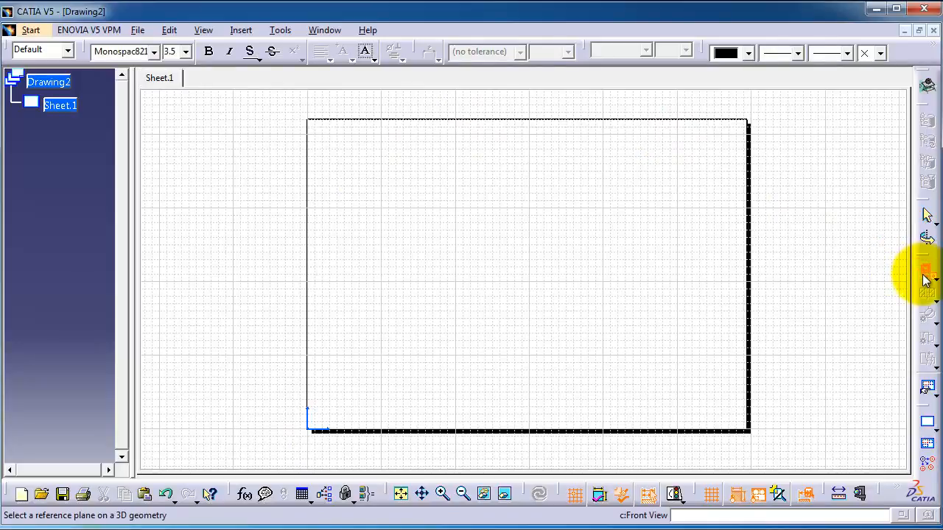
left_click(905, 30)
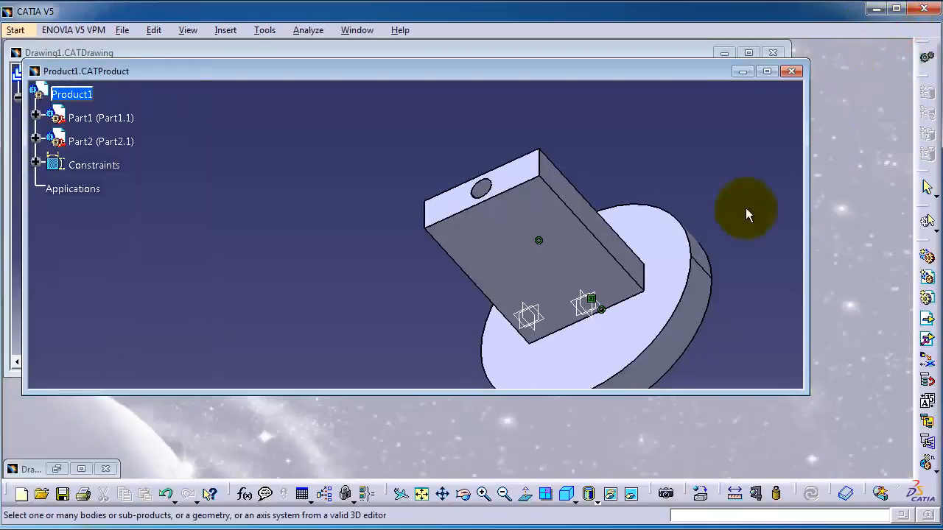
middle_click_drag(384, 241, 632, 262)
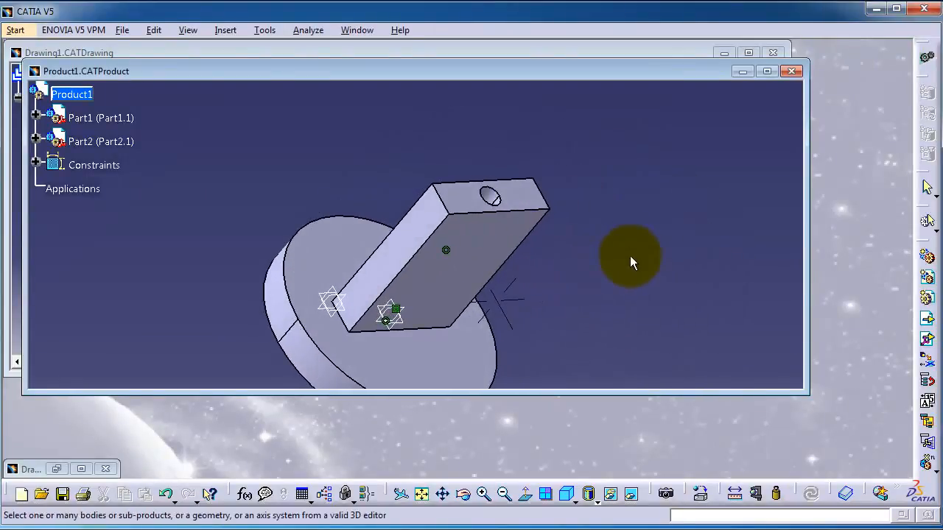
left_click(418, 242)
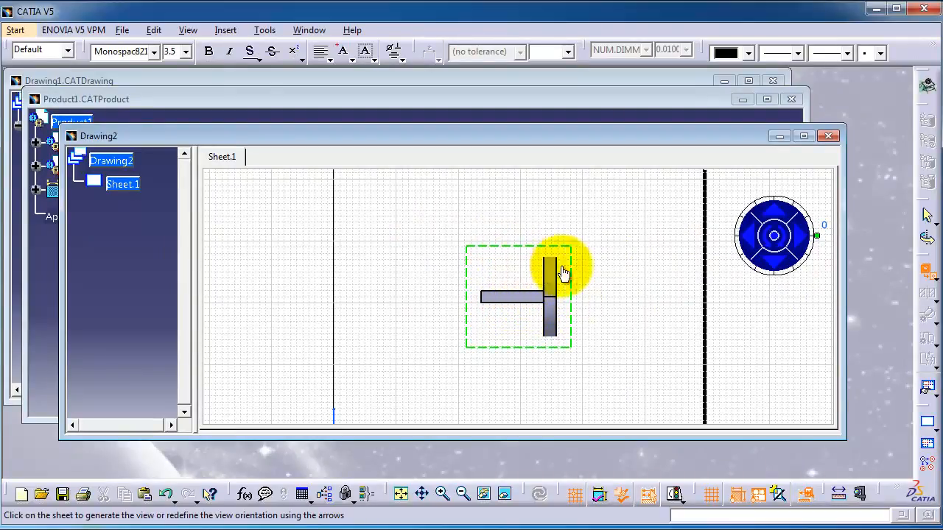
Step: Maximize the drawing, rotate the front view preview to 270 degrees so the block stands upright on the disc, and generate the view
left_click(804, 136)
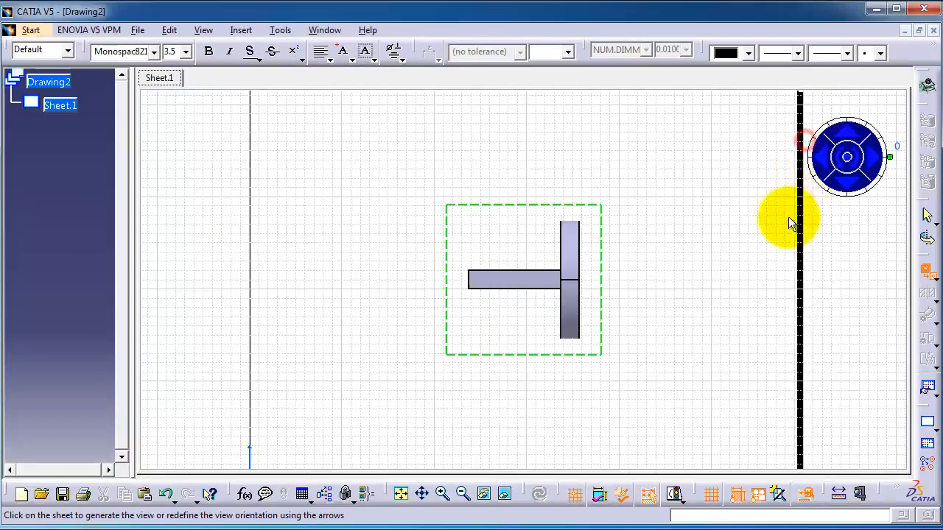
left_click(858, 158)
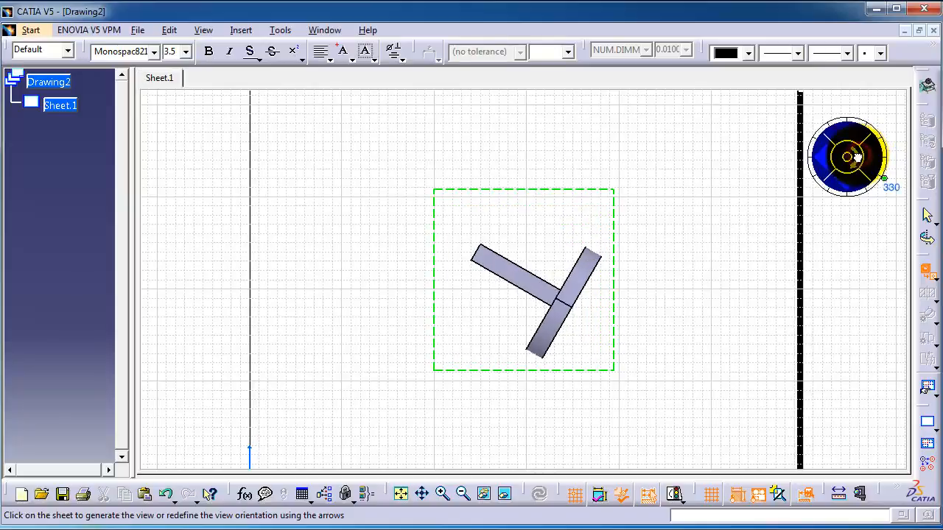
left_click(858, 161)
left_click(858, 162)
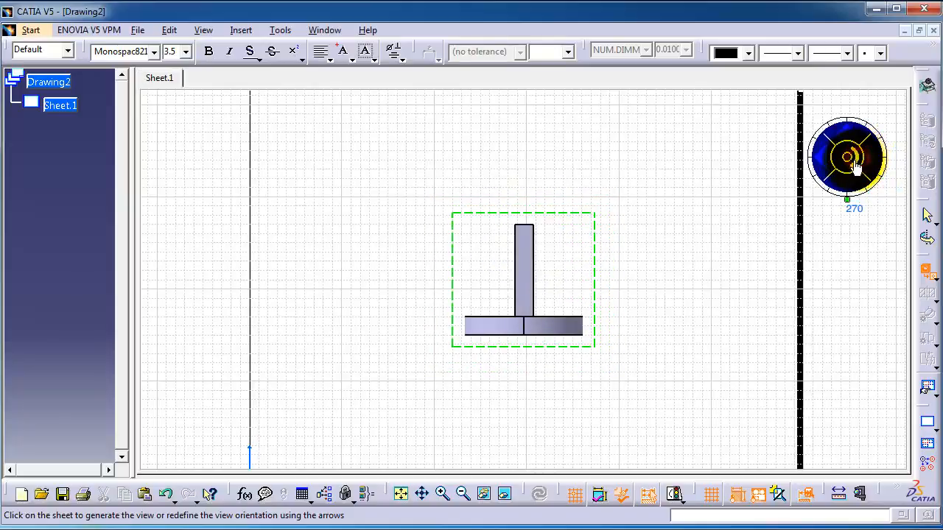
middle_click_drag(834, 281, 832, 291)
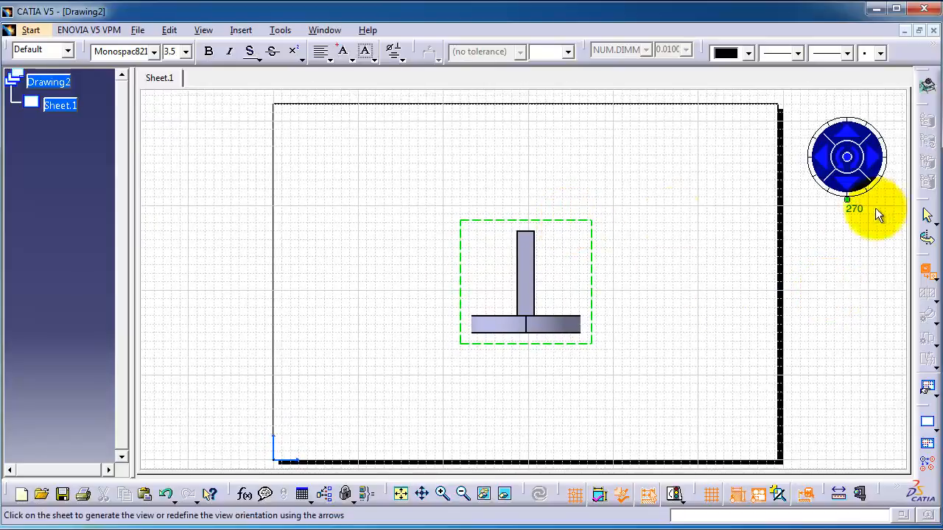
left_click(845, 293)
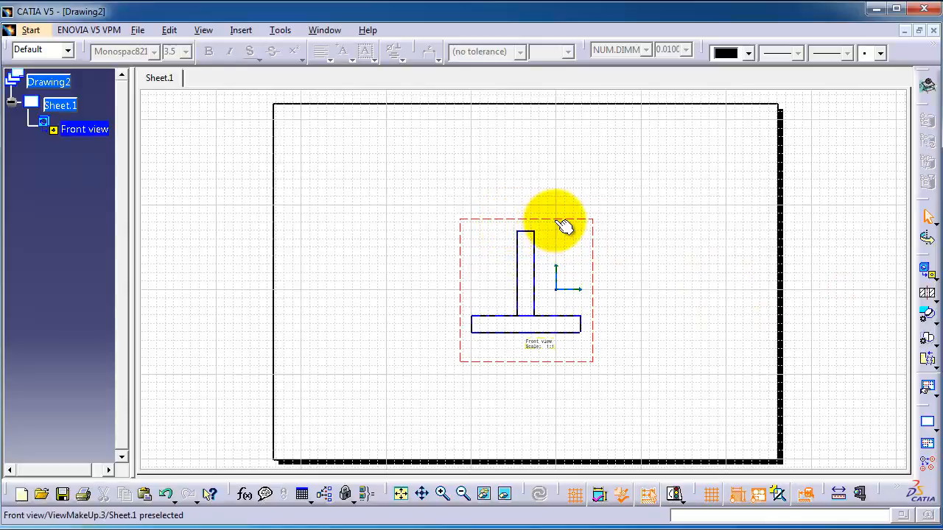
Step: Move the front view to the upper-left corner of the sheet, undoing the first placement and repositioning it
left_click_drag(555, 219, 382, 117)
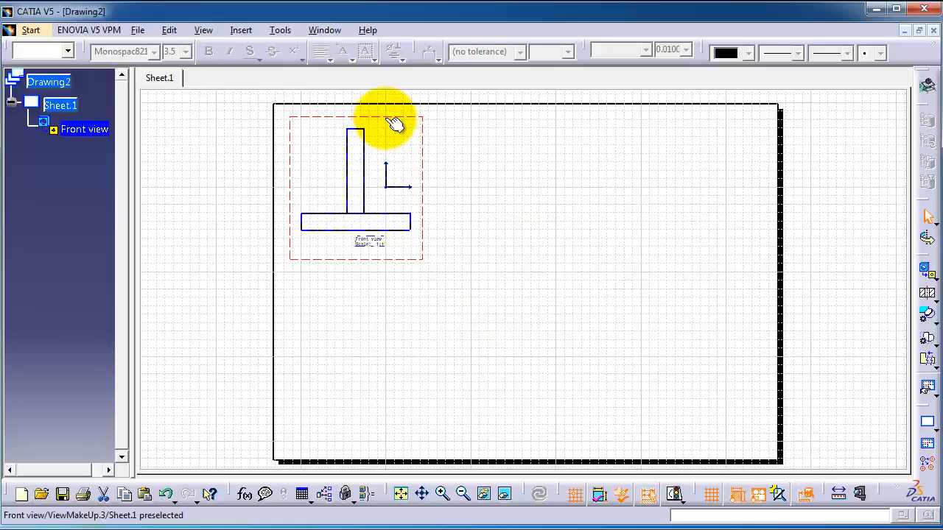
key("ctrl+z")
left_click_drag(533, 199, 396, 121)
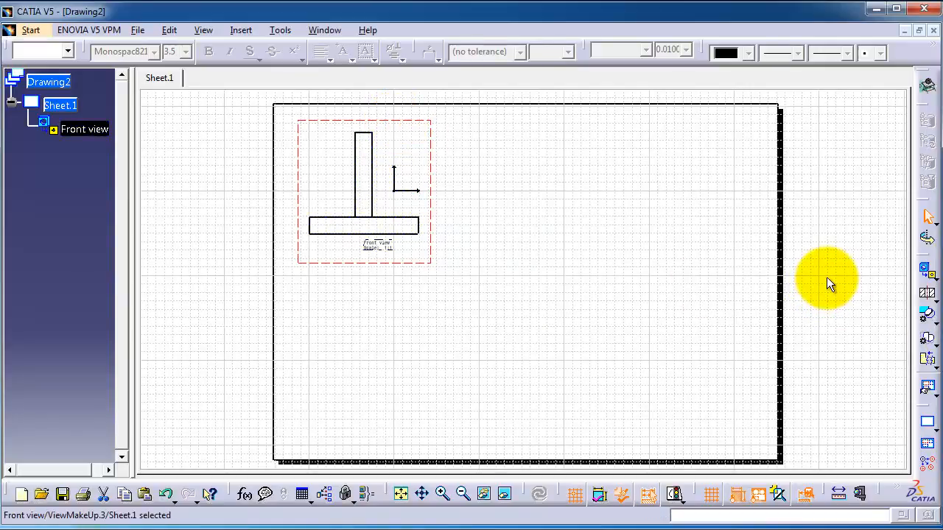
Step: Examine the sheet at different magnifications and positions using Fit All In, Pan, Zoom In and Zoom Out
mouse_move(827, 277)
middle_mouse_down()
mouse_move(762, 297)
mouse_move(763, 313)
mouse_move(770, 258)
mouse_move(771, 320)
middle_mouse_up()
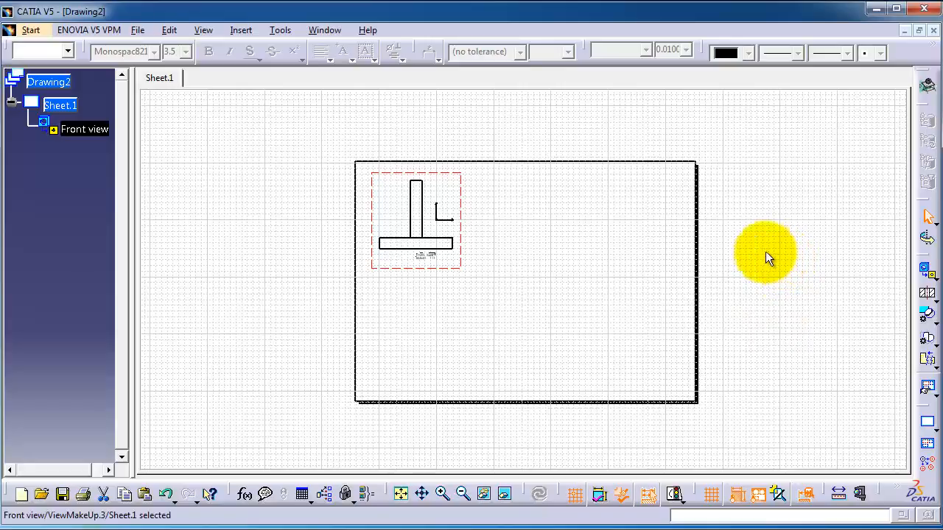
mouse_move(751, 209)
middle_mouse_down()
mouse_move(752, 247)
mouse_move(755, 168)
mouse_move(756, 246)
mouse_move(764, 174)
mouse_move(766, 196)
mouse_move(749, 215)
middle_mouse_up()
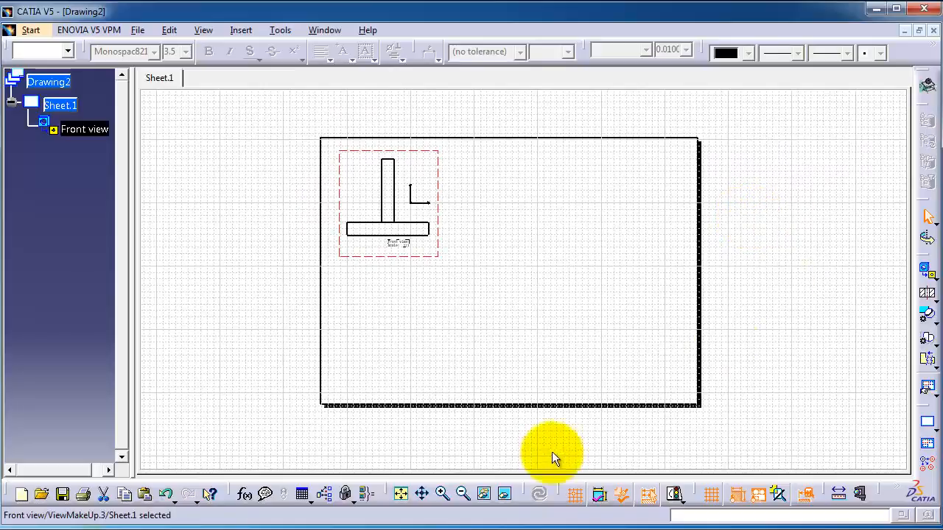
left_click(400, 493)
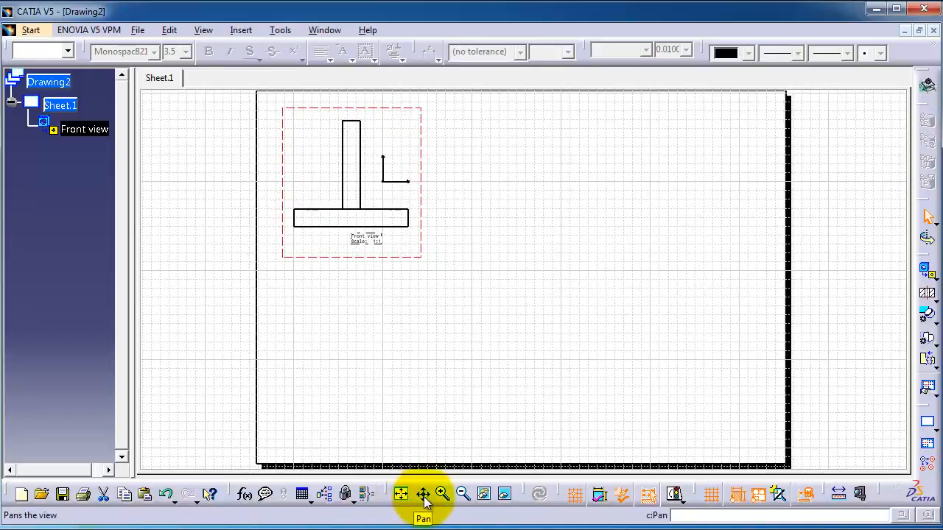
left_click_drag(481, 302, 527, 321)
left_click(442, 494)
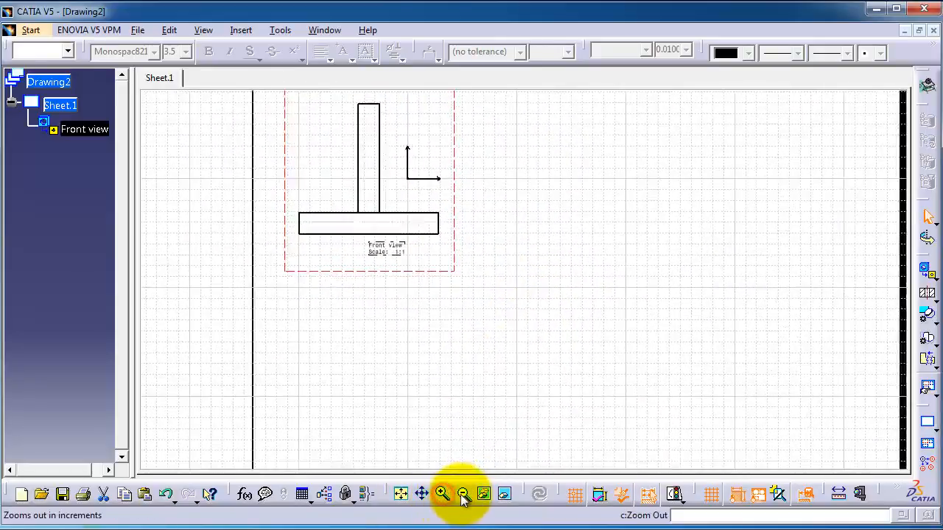
left_click(463, 494)
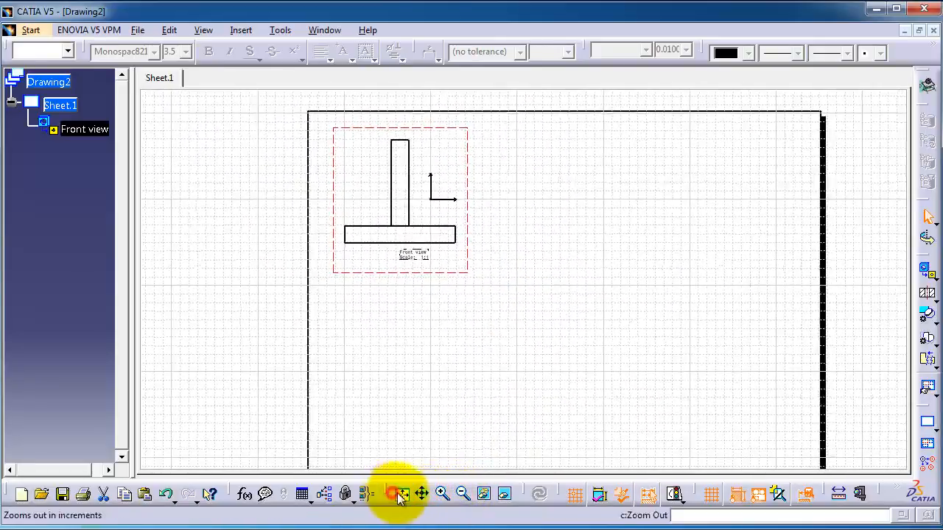
left_click(402, 494)
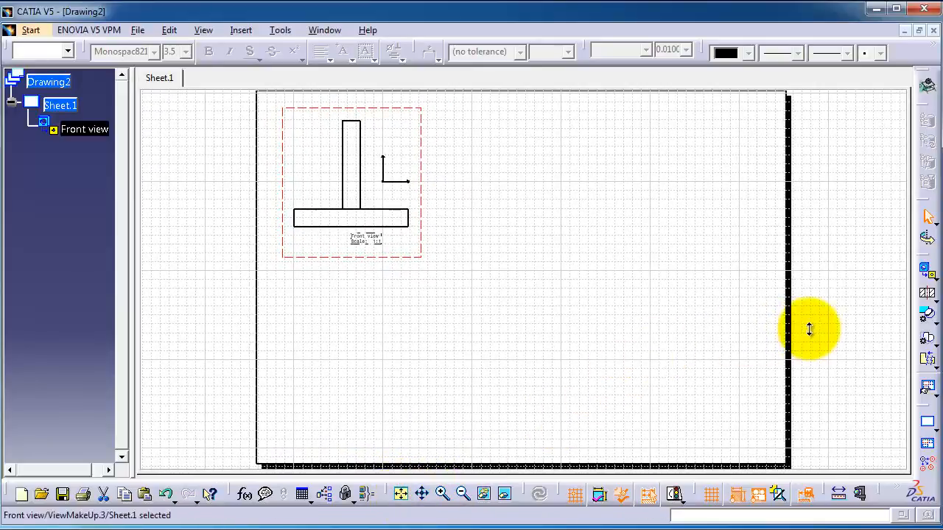
middle_click_drag(809, 329, 805, 339)
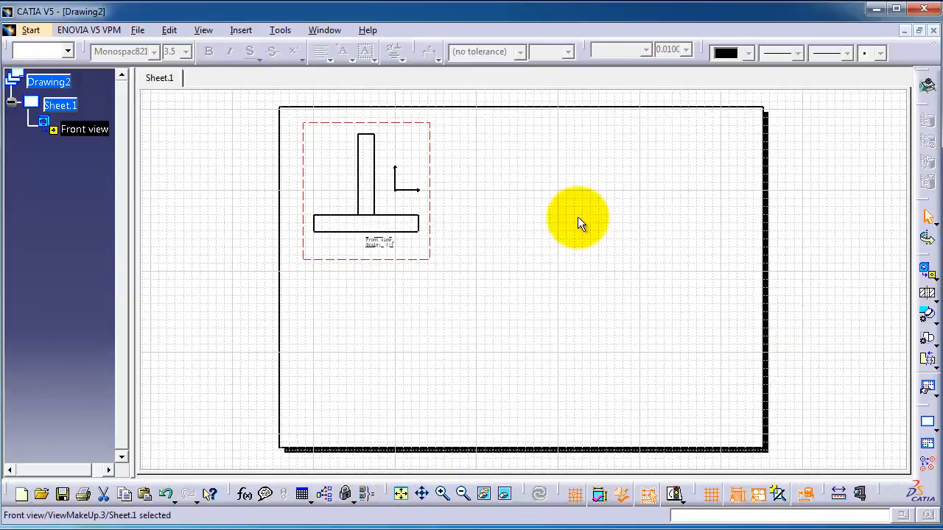
Step: Nudge the front view closer to the sheet's upper-left corner and delete the scale line from its label, leaving only "Front view"
mouse_move(415, 129)
left_mouse_down()
mouse_move(516, 128)
mouse_move(498, 202)
mouse_move(377, 138)
mouse_move(526, 355)
mouse_move(427, 149)
mouse_move(405, 124)
left_mouse_up()
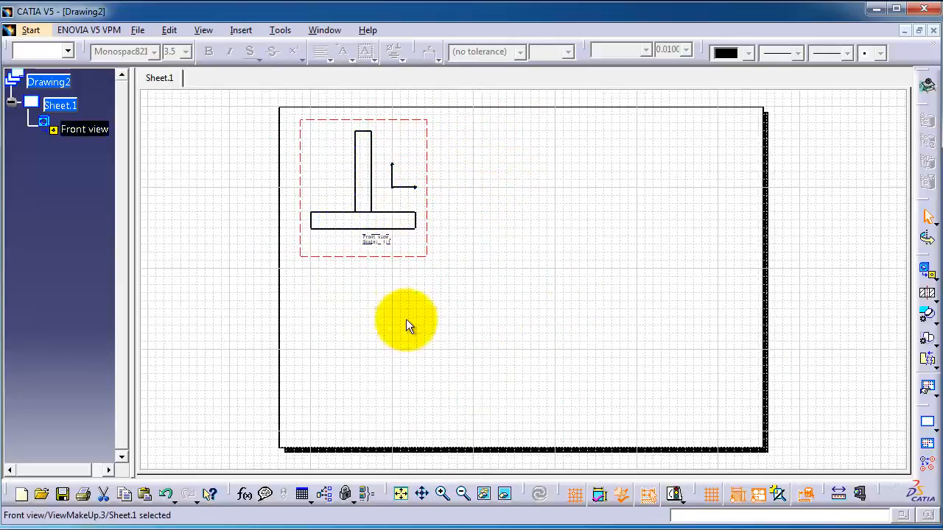
double_click(375, 241)
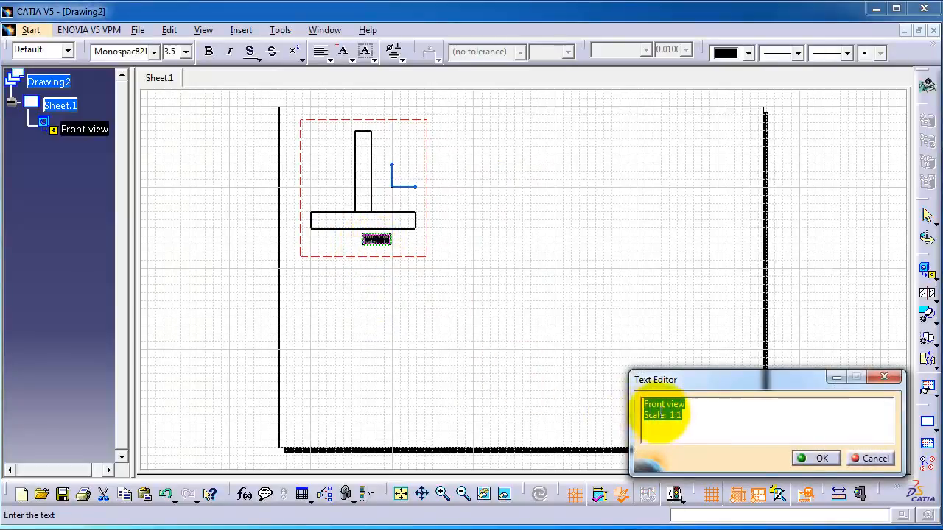
left_click_drag(667, 415, 789, 410)
left_click(787, 410)
mouse_move(666, 415)
left_mouse_down()
mouse_move(642, 415)
mouse_move(653, 421)
left_mouse_up()
key("Delete")
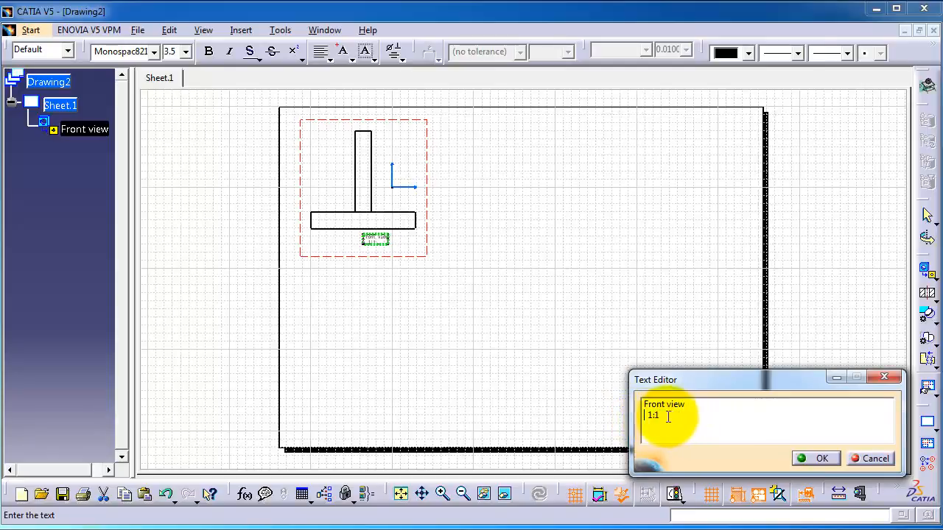
double_click(651, 417)
key("Delete")
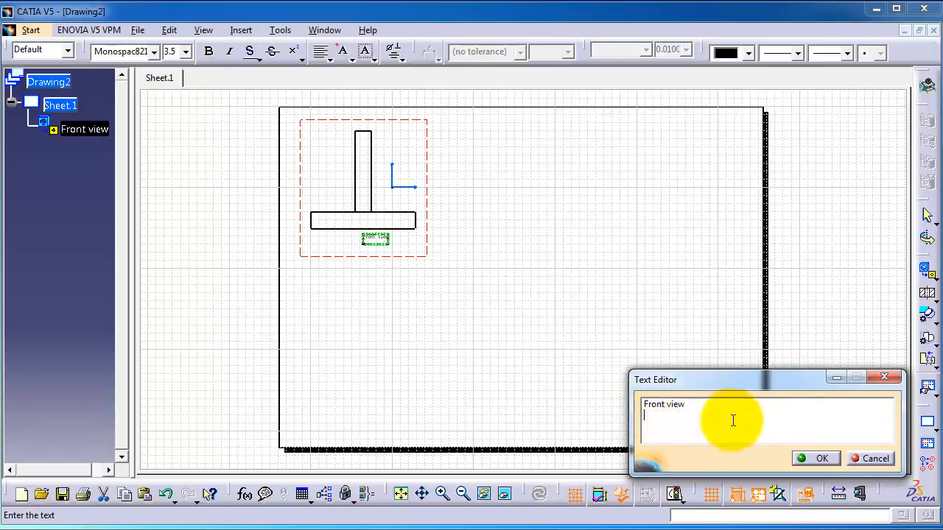
left_click(816, 458)
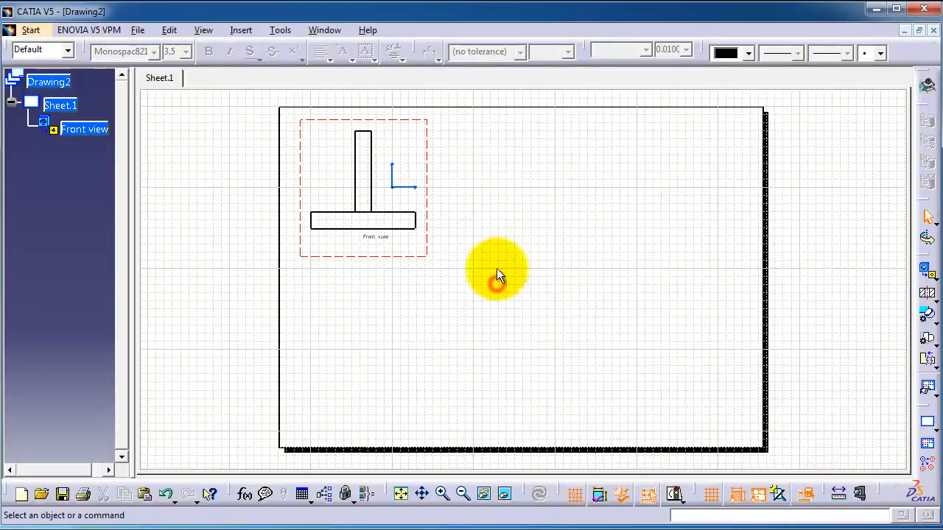
Step: Centre the "Front view" label beneath the front view geometry
left_click(378, 237)
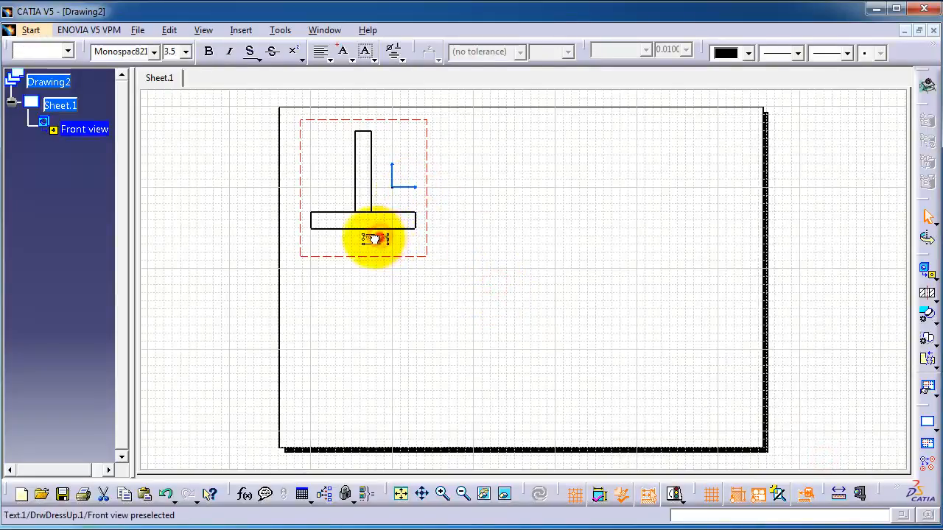
left_click_drag(375, 240, 370, 240)
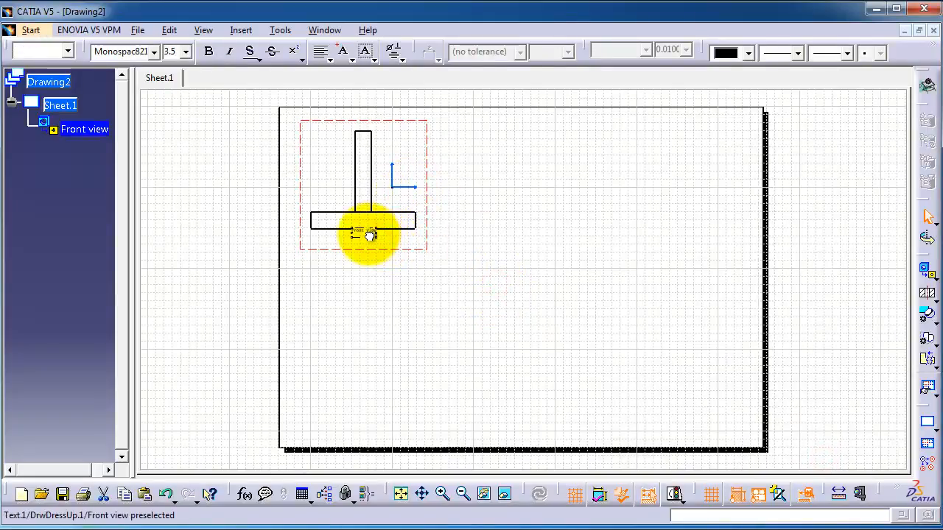
left_click(448, 308)
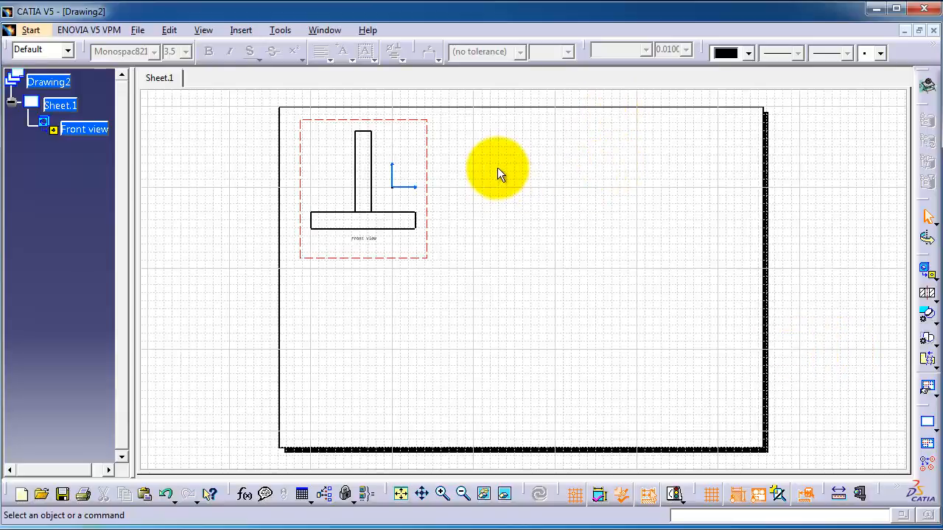
Step: Create two projection views from the front view: a left view to its right and a top view below it
left_click(928, 294)
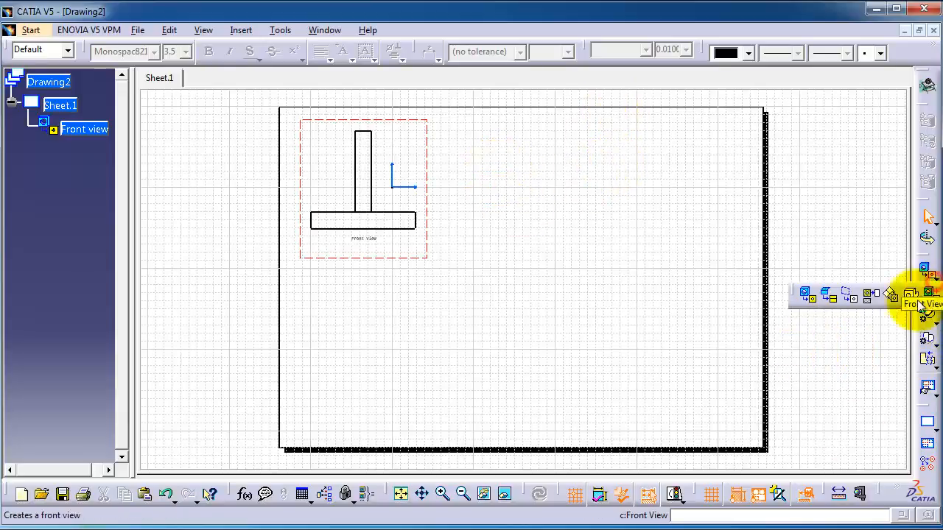
left_click(869, 296)
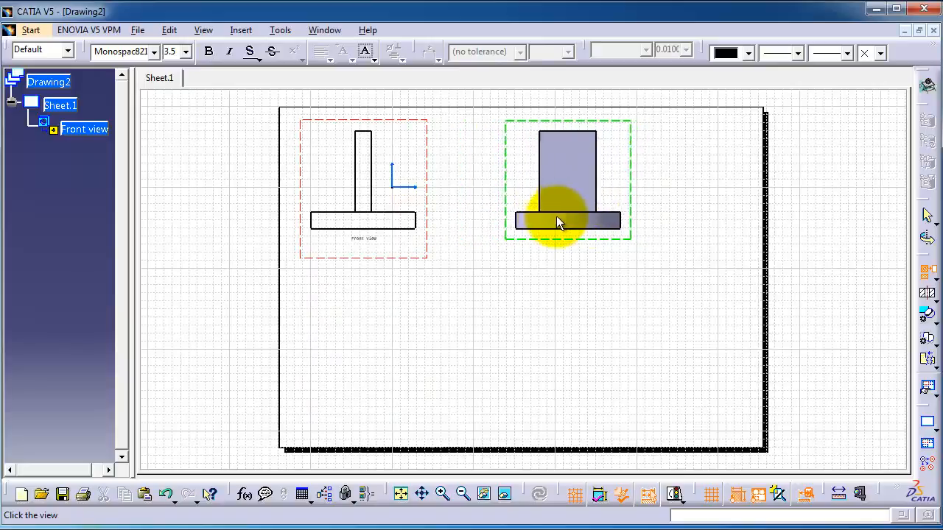
left_click(572, 213)
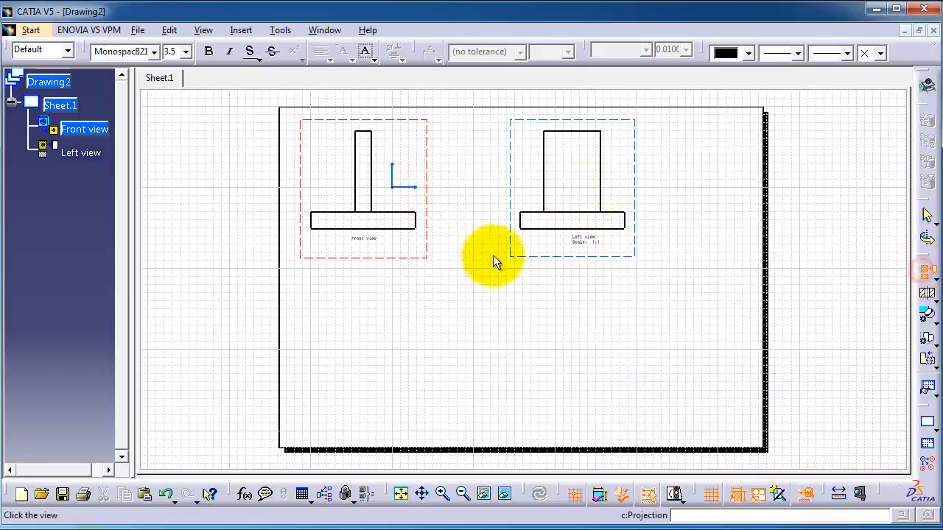
left_click(386, 348)
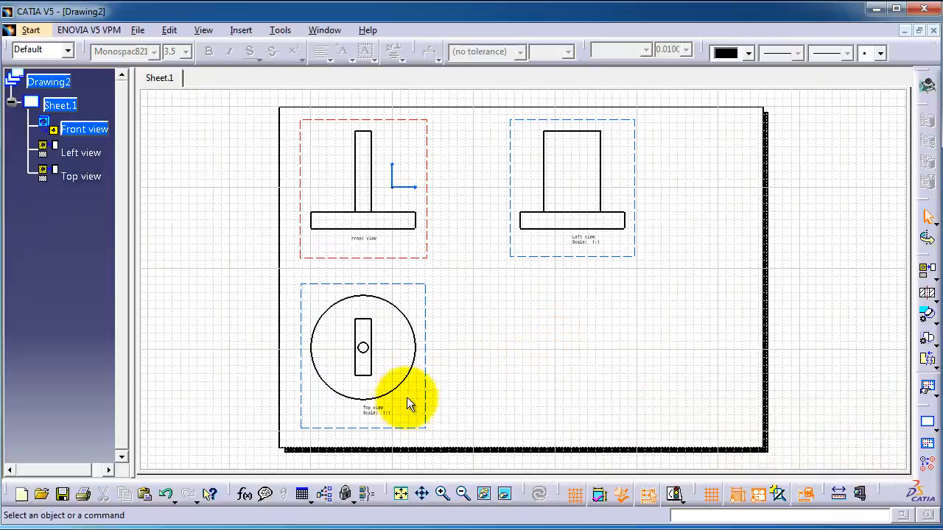
Step: Delete the scale line from the left view's label, leaving only "Left view"
double_click(589, 239)
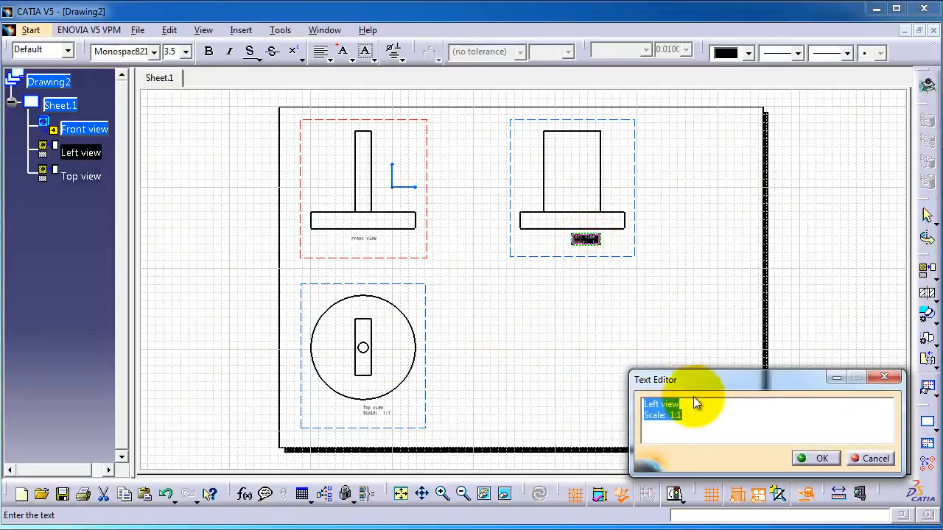
double_click(685, 417)
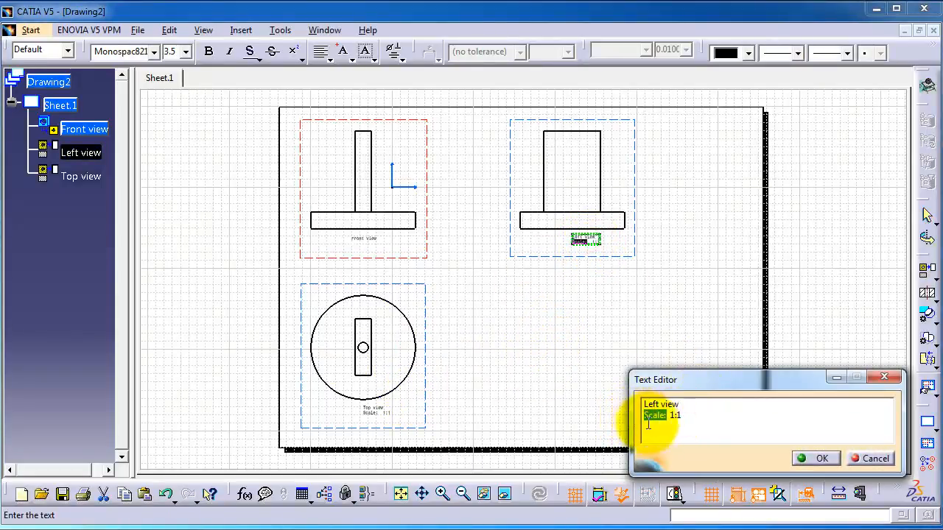
key("BackSpace")
double_click(656, 416)
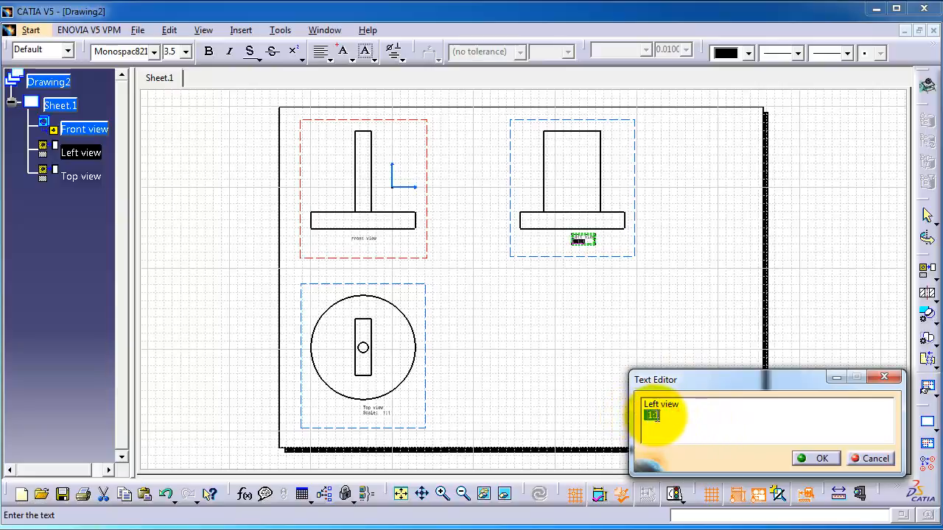
key("BackSpace")
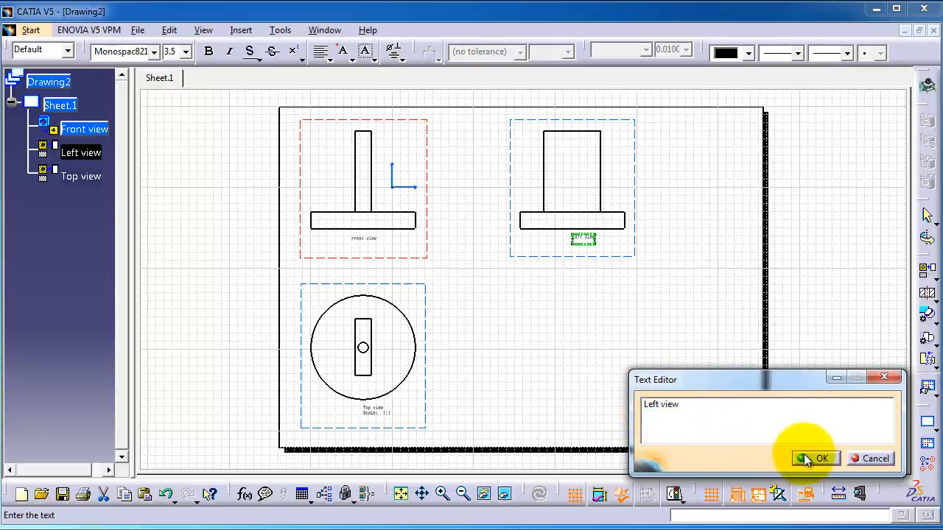
left_click(817, 458)
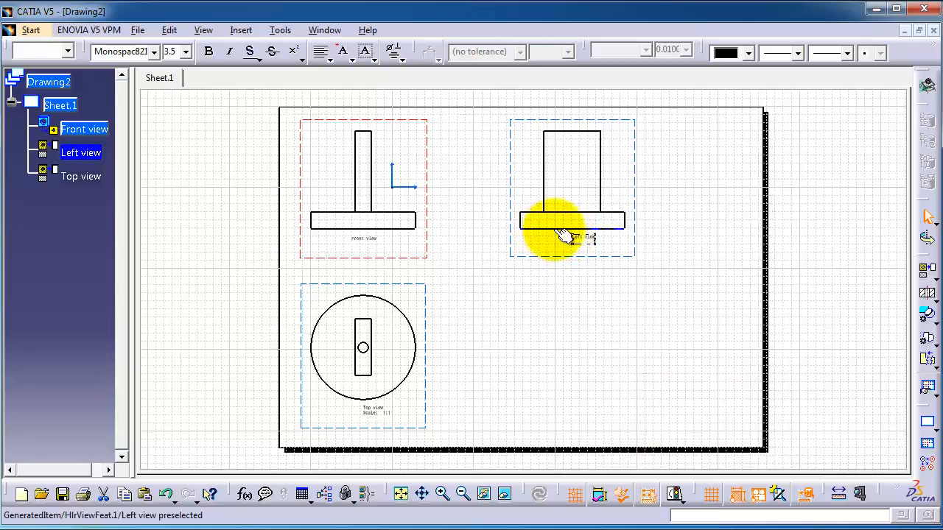
Step: Reduce the top view's label to "Top view" and centre the top and left view labels beneath their views
double_click(379, 407)
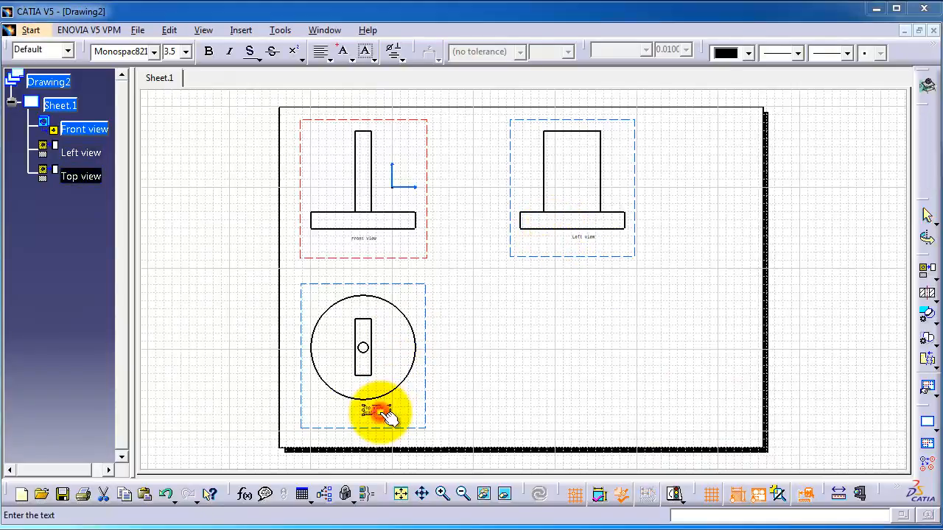
left_click(698, 417)
left_click_drag(688, 417, 647, 415)
key("Delete")
left_click(803, 460)
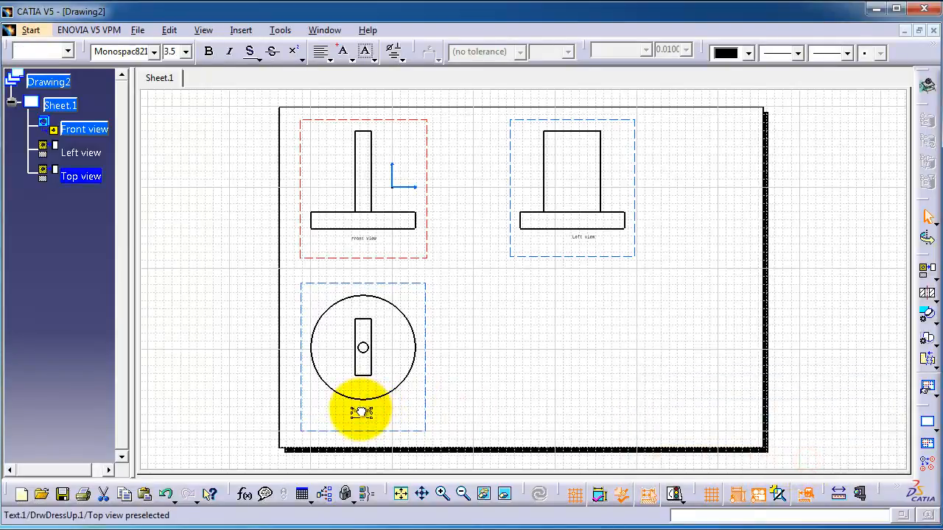
left_click(579, 239)
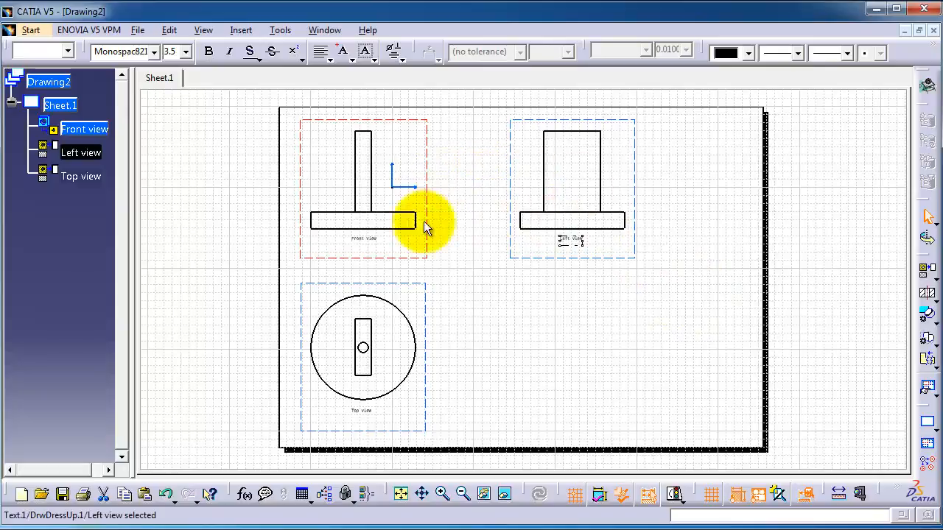
left_click(576, 316)
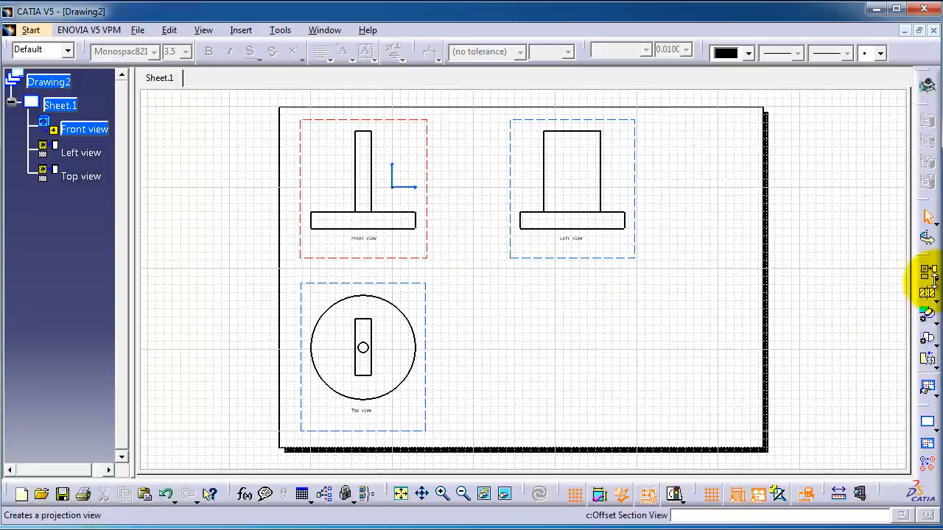
Step: Generate an isometric view of Product1, using the model in its standard isometric orientation and picking the disc as reference
left_click(934, 280)
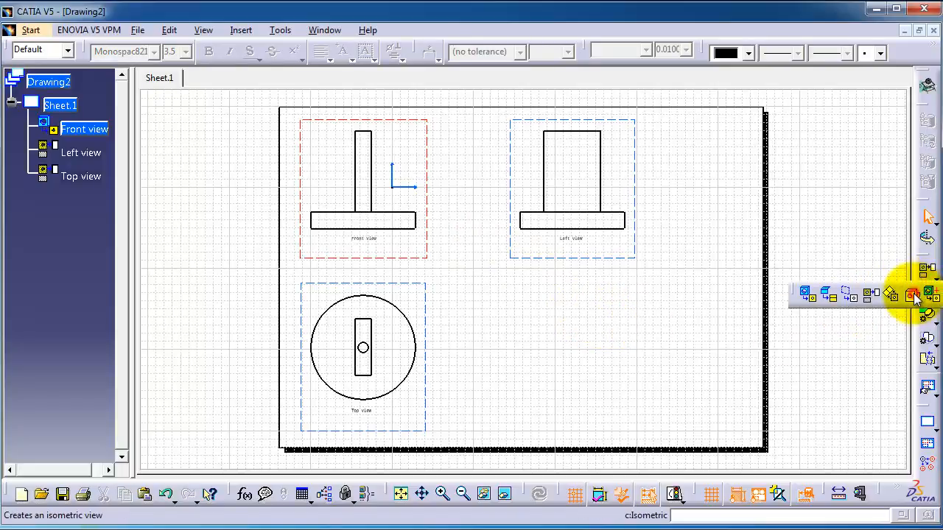
left_click(914, 295)
left_click(904, 31)
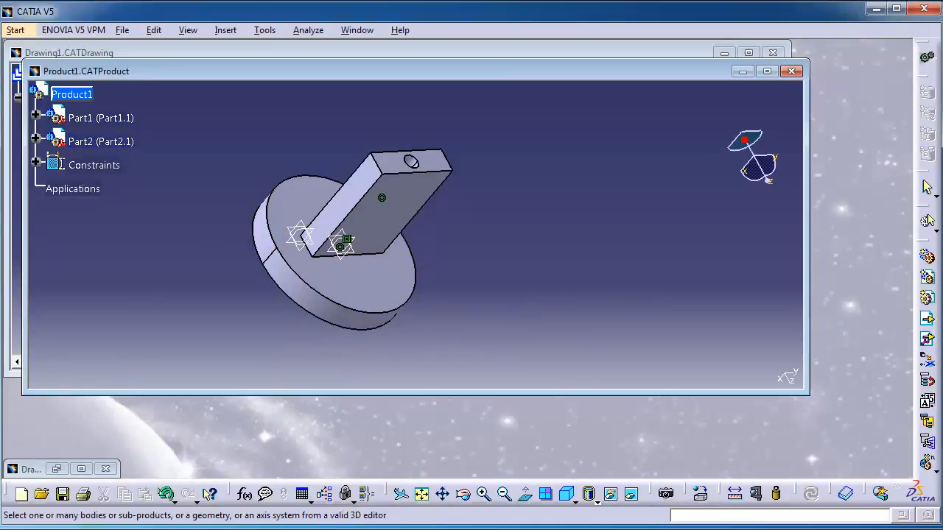
left_click(568, 496)
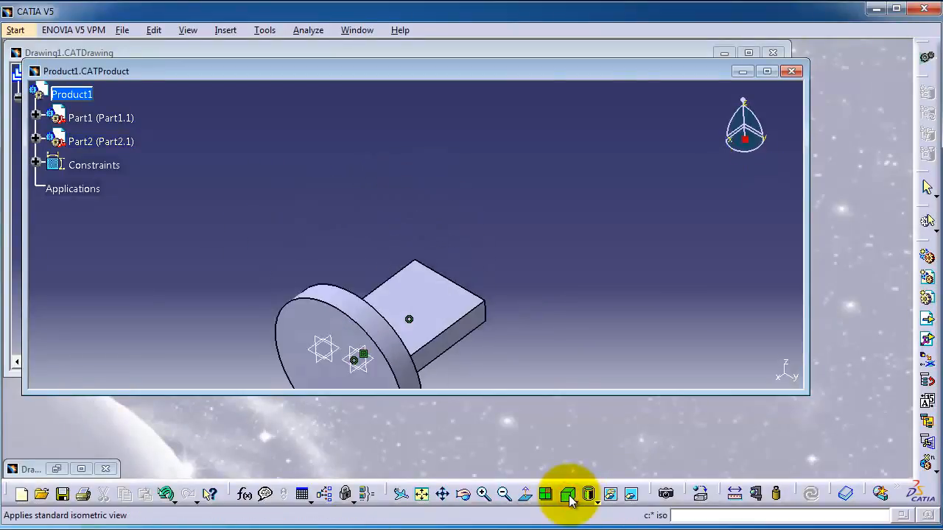
left_click_drag(805, 396, 841, 447)
left_click(397, 374)
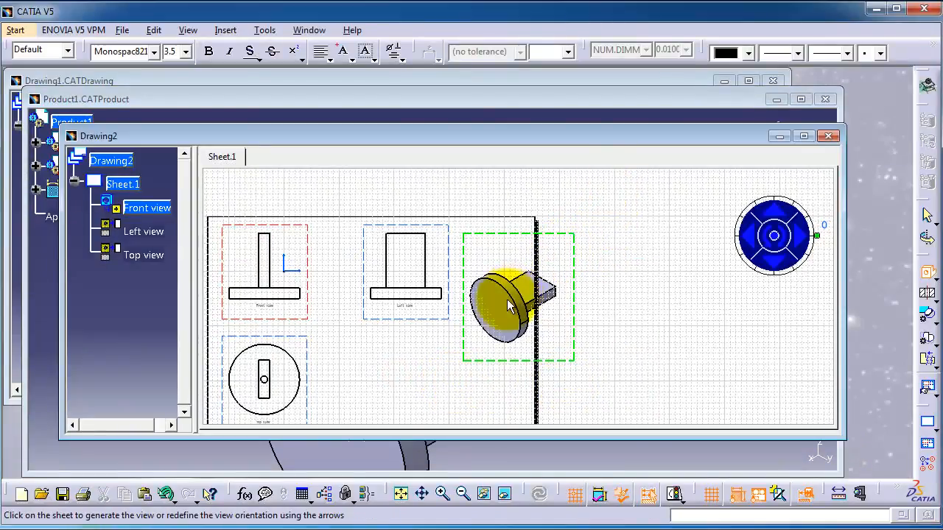
left_click(498, 326)
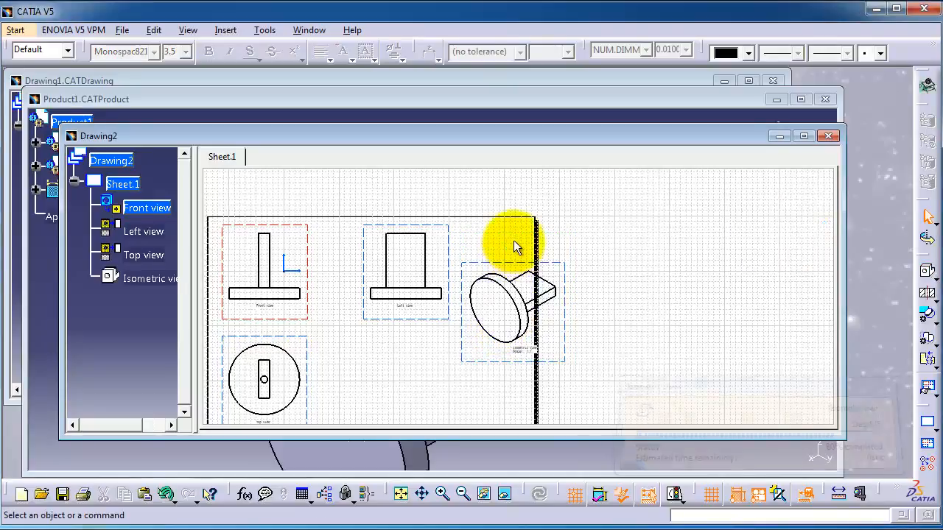
Step: Move the isometric view below the left view, minimize the Product1 window and maximize the Drawing2 window
left_click_drag(508, 261, 417, 325)
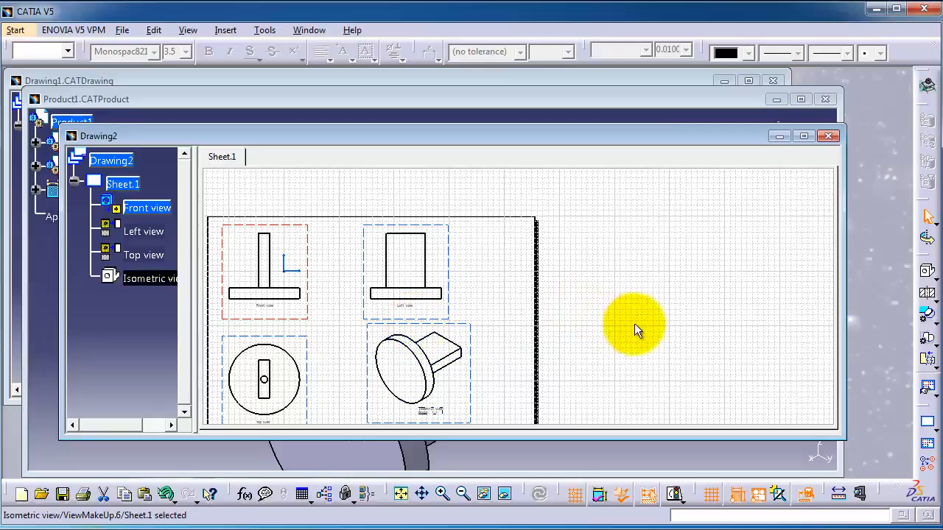
left_click(801, 100)
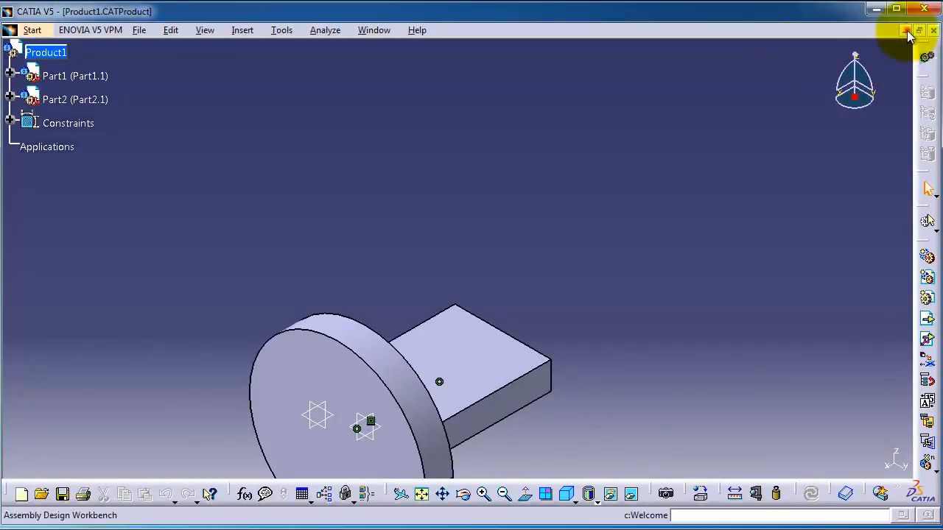
left_click(905, 30)
left_click(808, 135)
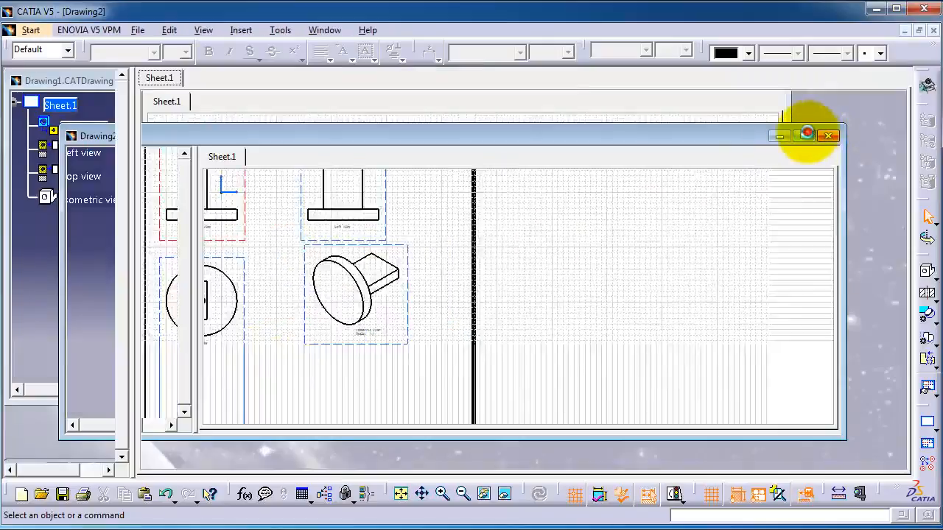
mouse_move(604, 280)
middle_mouse_down()
mouse_move(741, 223)
mouse_move(732, 253)
middle_mouse_up()
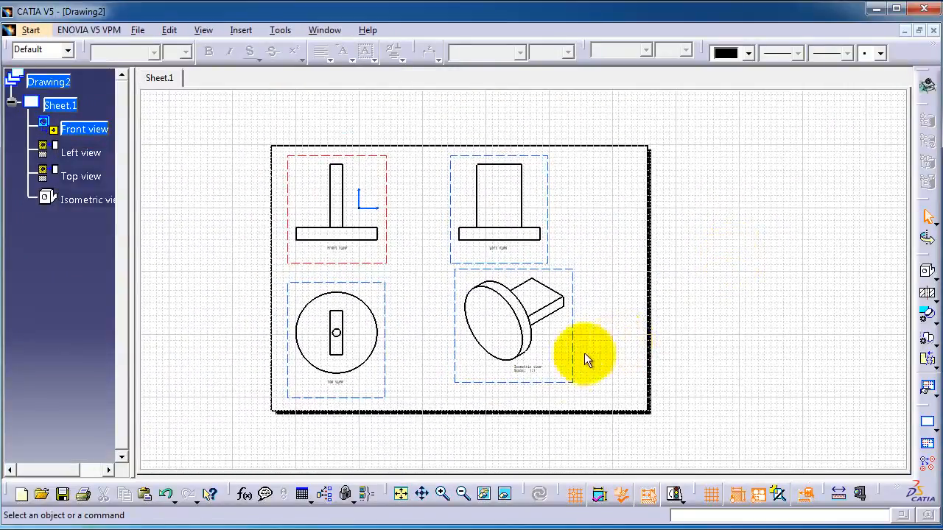
Step: Reposition the isometric view in the sheet's lower-right area and hide the drawing grid
left_click_drag(578, 389, 599, 400)
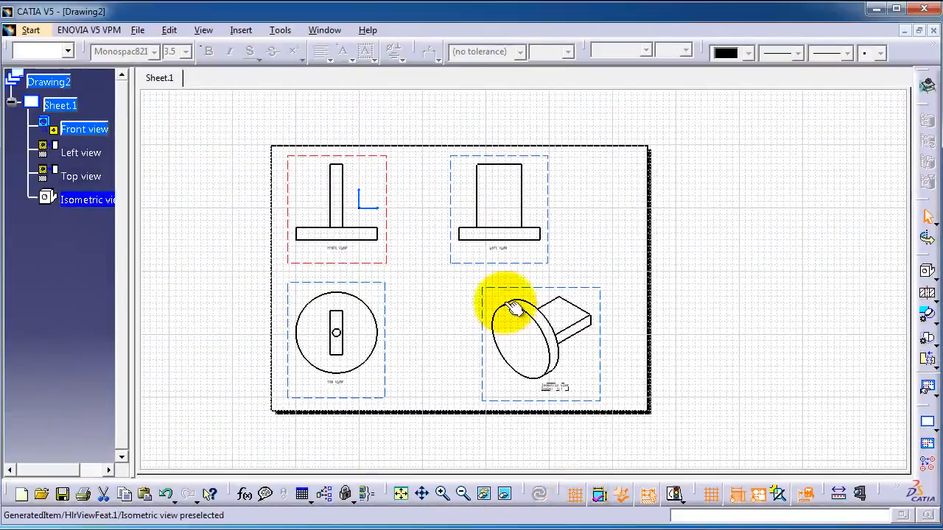
left_click_drag(485, 288, 570, 281)
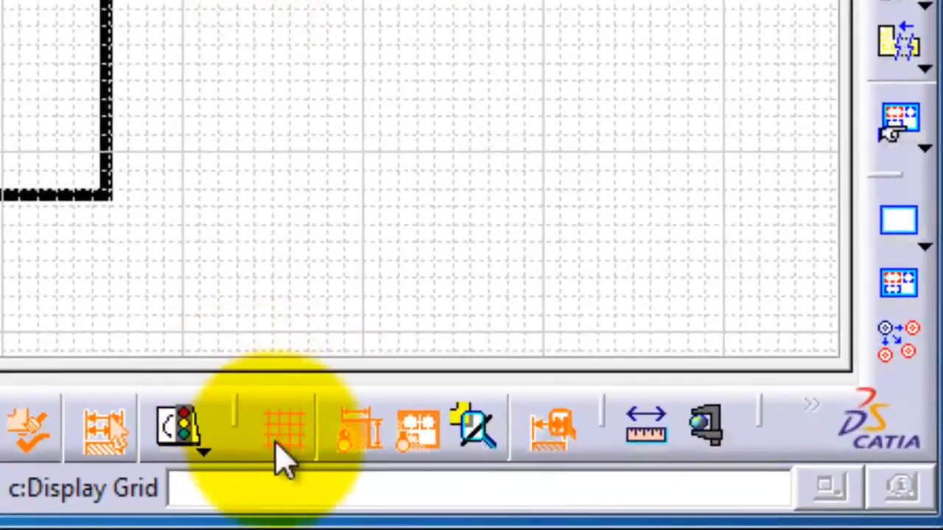
left_click(285, 442)
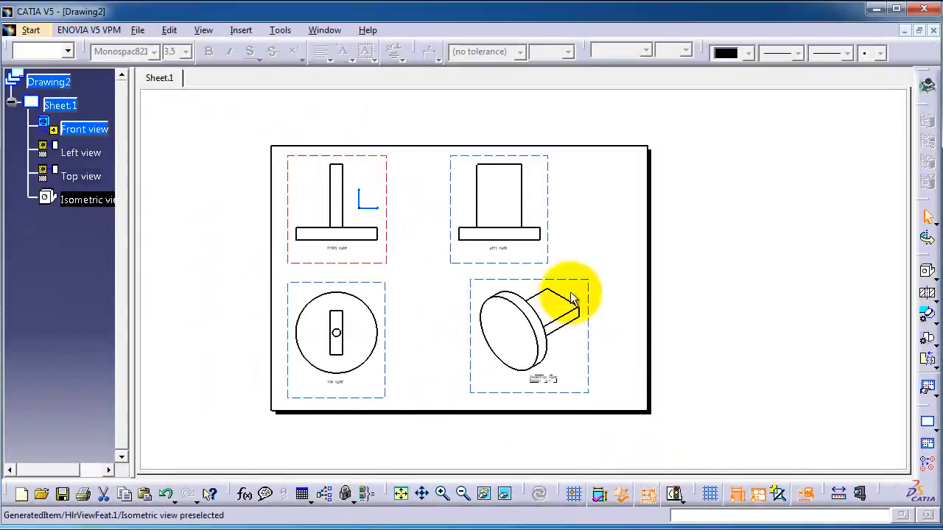
Step: Shift the left view slightly right and place the isometric view in the sheet's lower-right corner
left_click_drag(568, 286, 537, 273)
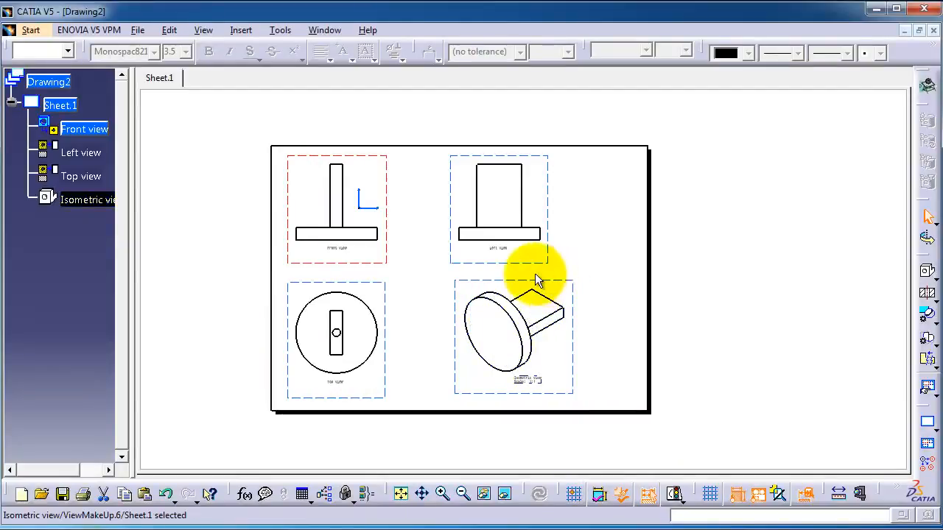
mouse_move(501, 157)
left_mouse_down()
mouse_move(520, 147)
mouse_move(513, 155)
left_mouse_up()
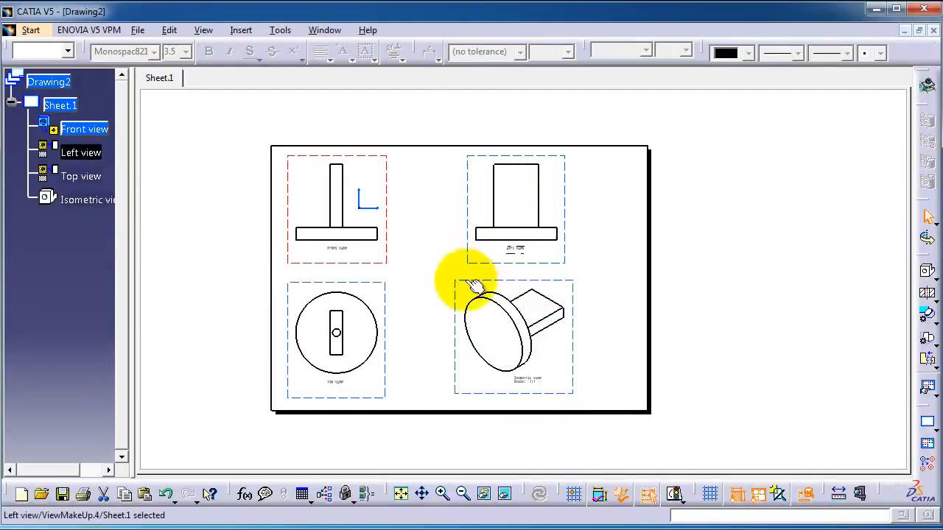
left_click_drag(467, 281, 507, 286)
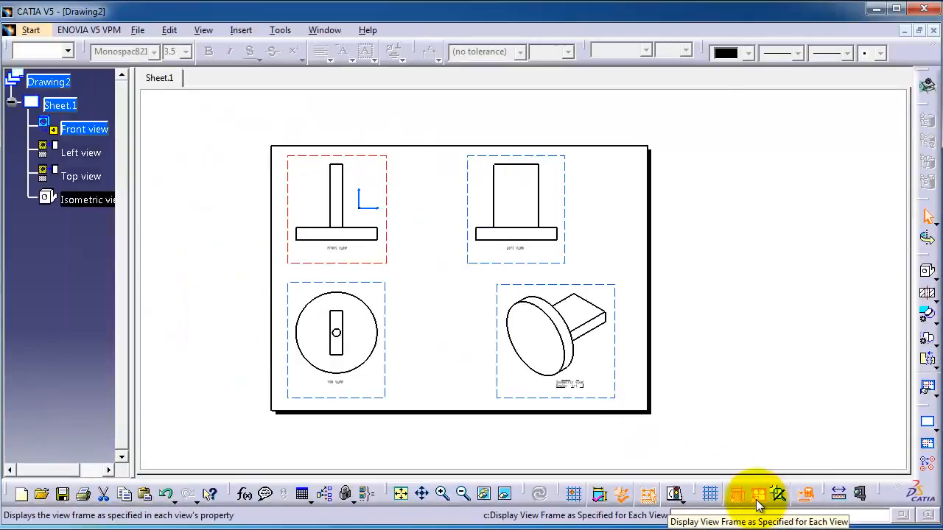
Step: Hide the frames of all views and try picking the left and isometric views by their geometry
left_click(758, 497)
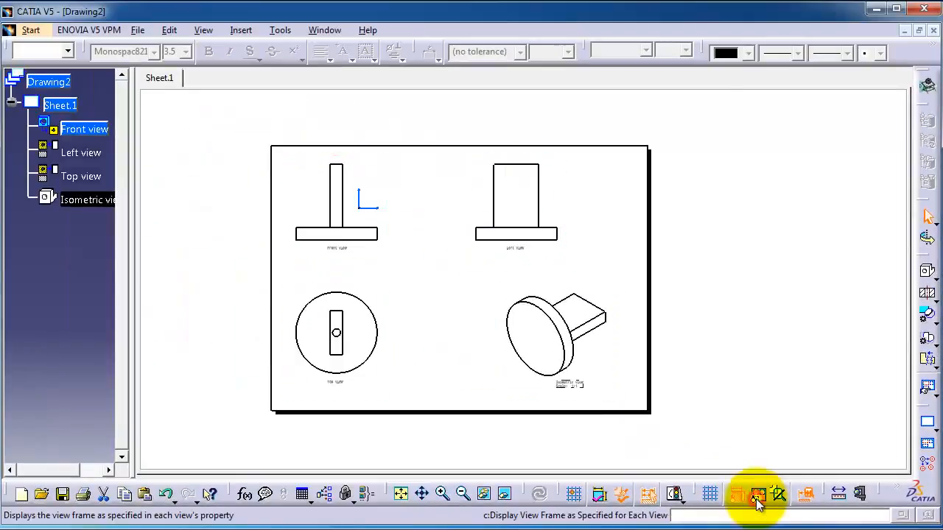
left_click(503, 177)
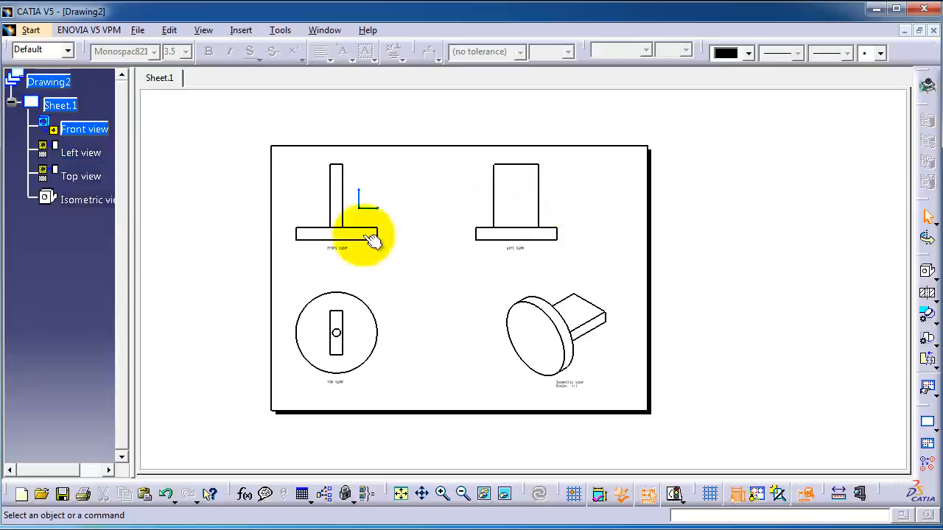
left_click(557, 333)
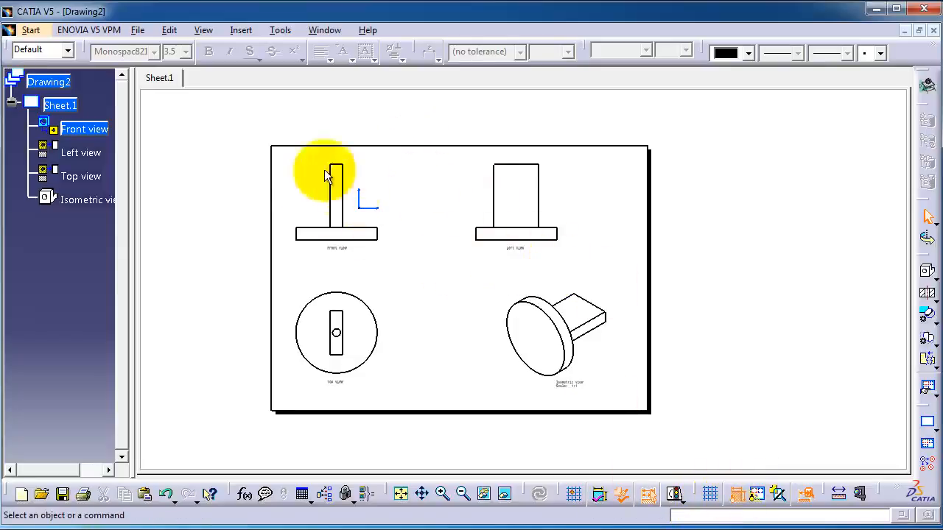
Step: Move the isometric view by its redisplayed frame until it sits directly beneath the left view, and hide all view frames
left_click(759, 496)
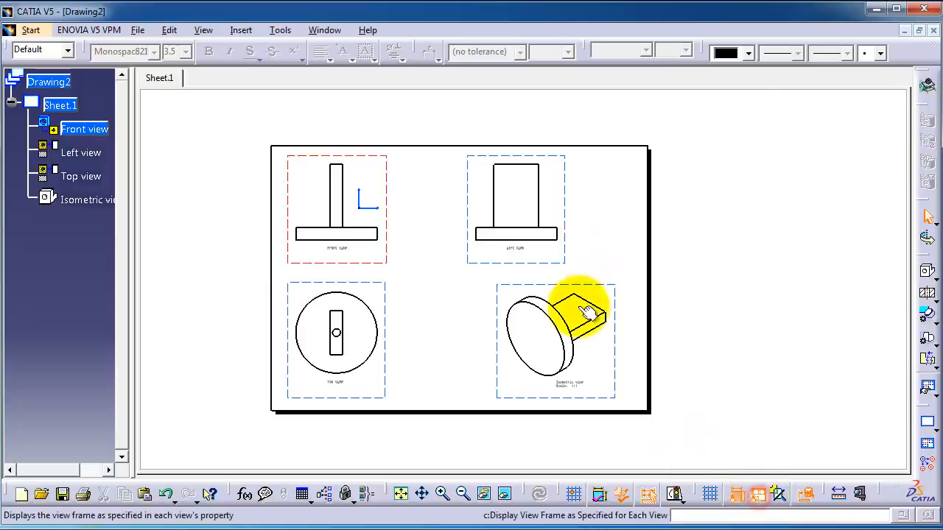
left_click_drag(515, 289, 481, 283)
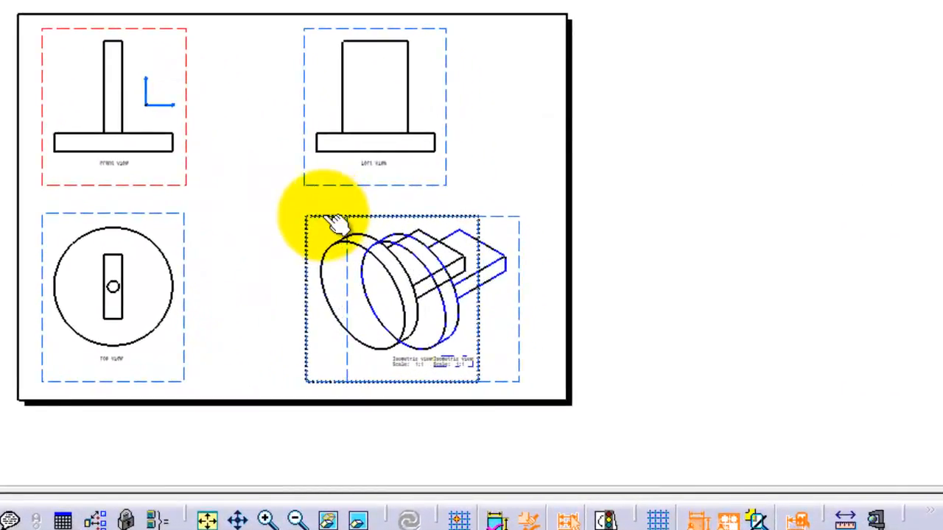
left_click_drag(334, 219, 336, 220)
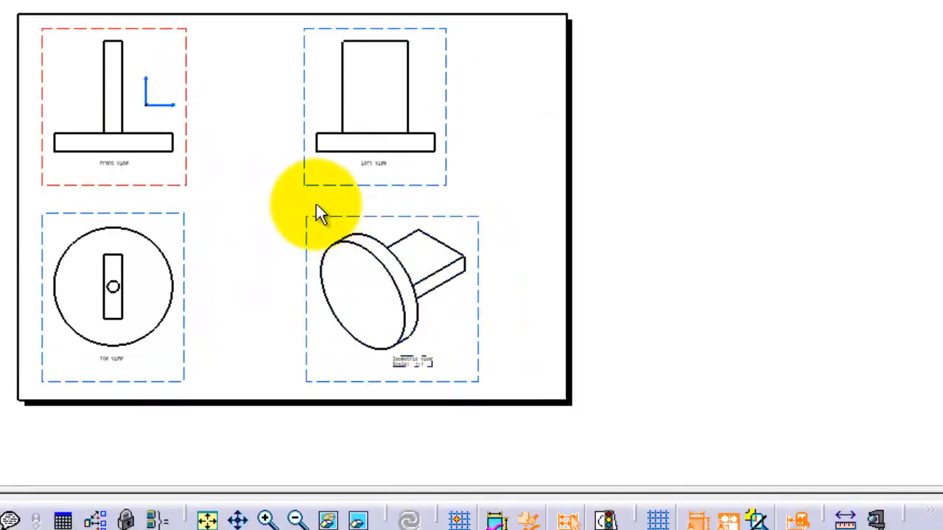
left_click(726, 520)
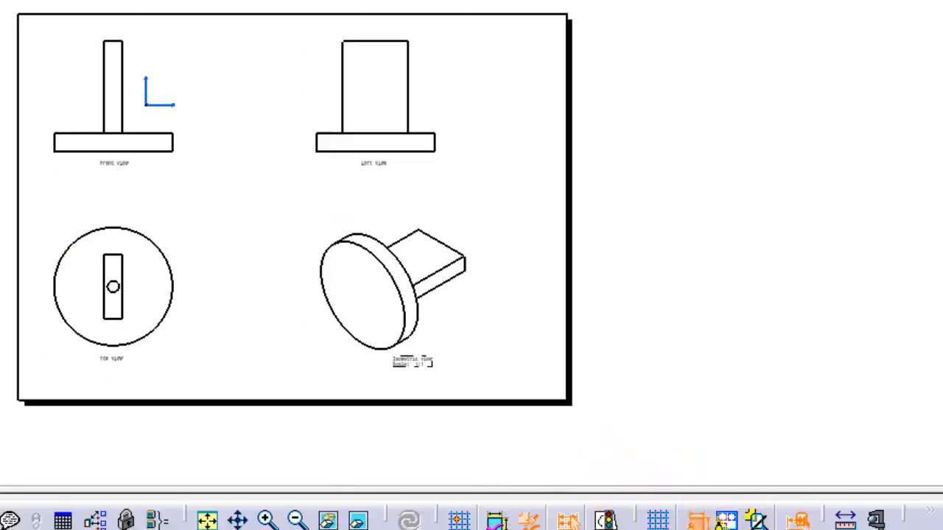